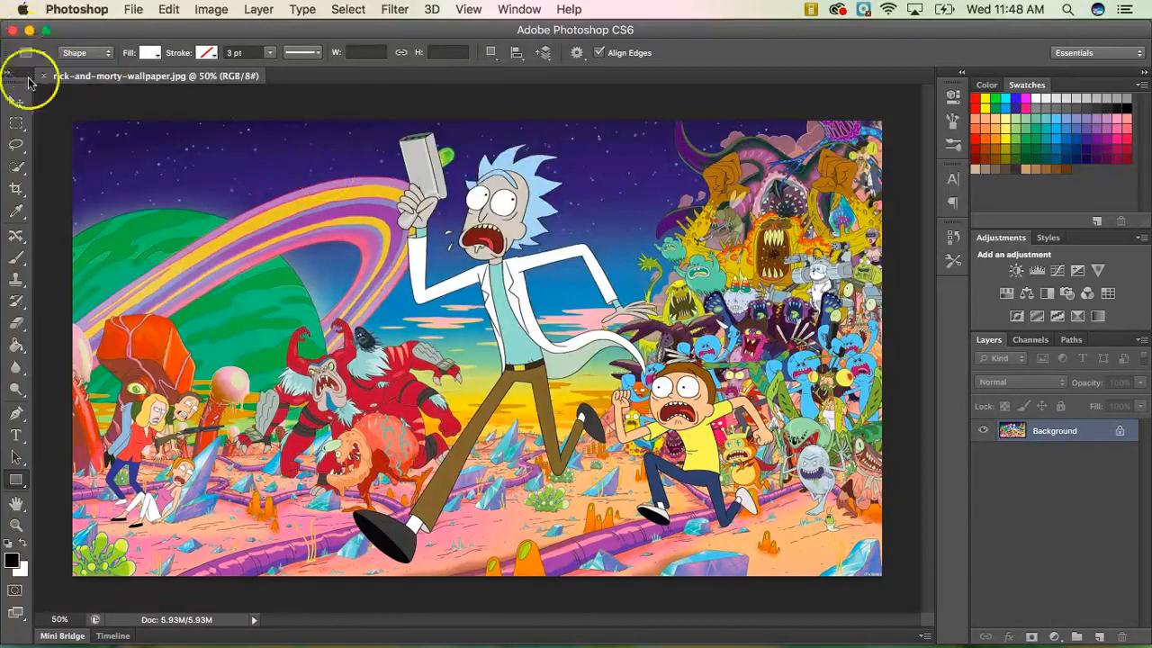
# Step: Duplicate the Background onto a new layer with Layer Via Copy
pyautogui.click(18, 104)
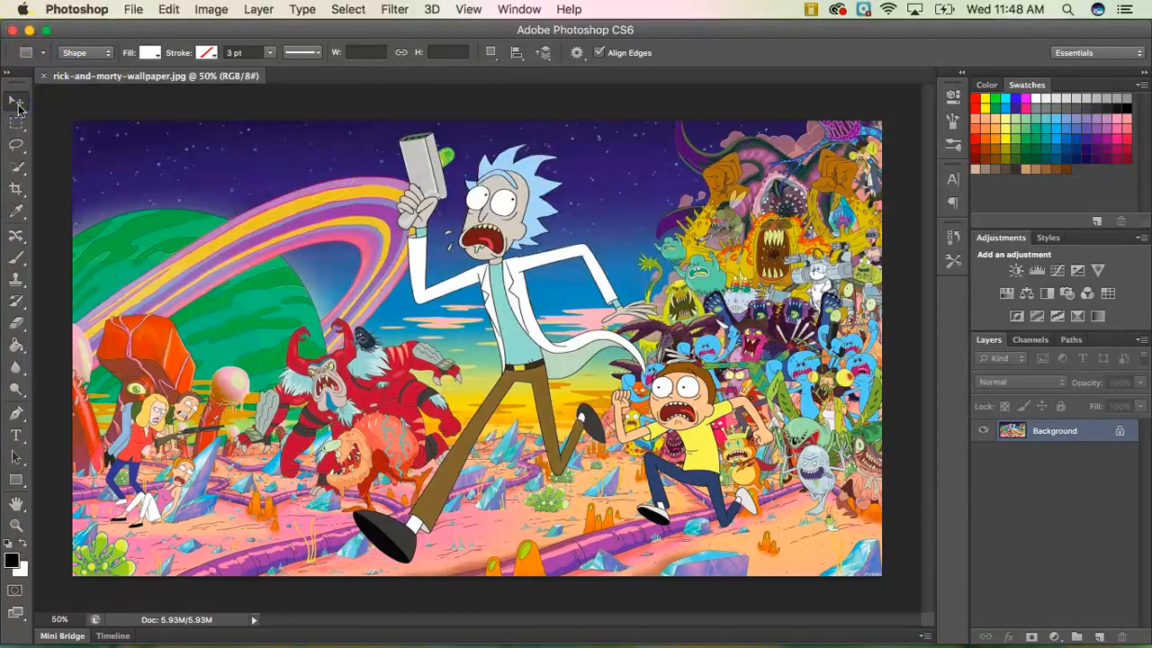
pyautogui.rightClick(1094, 436)
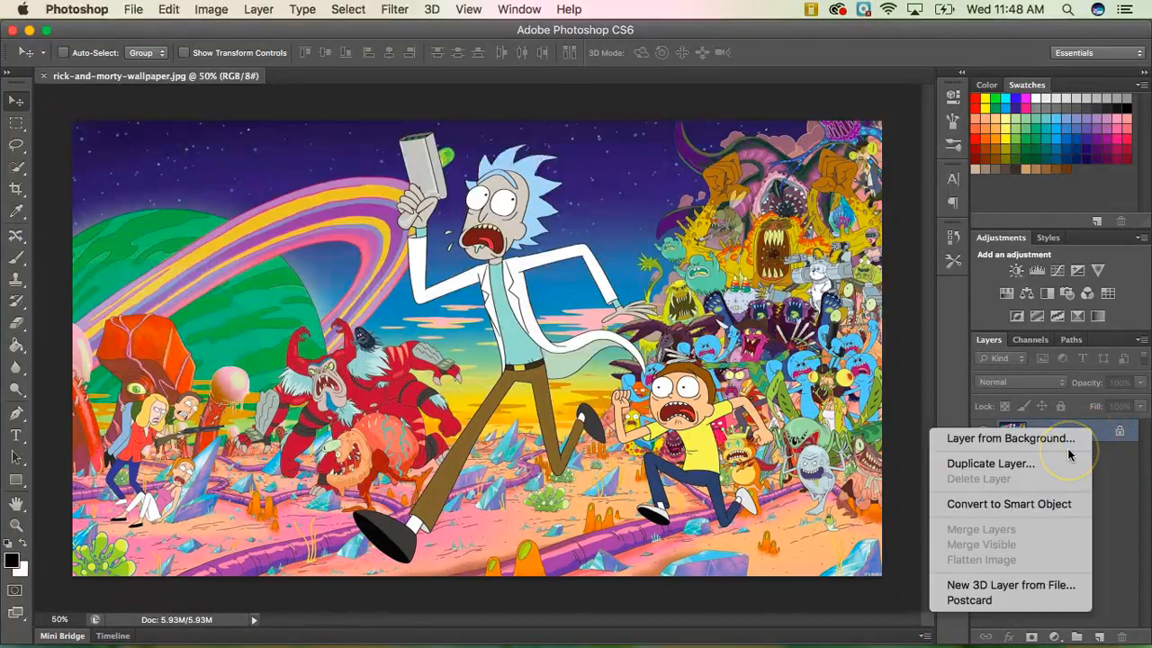
pyautogui.click(362, 54)
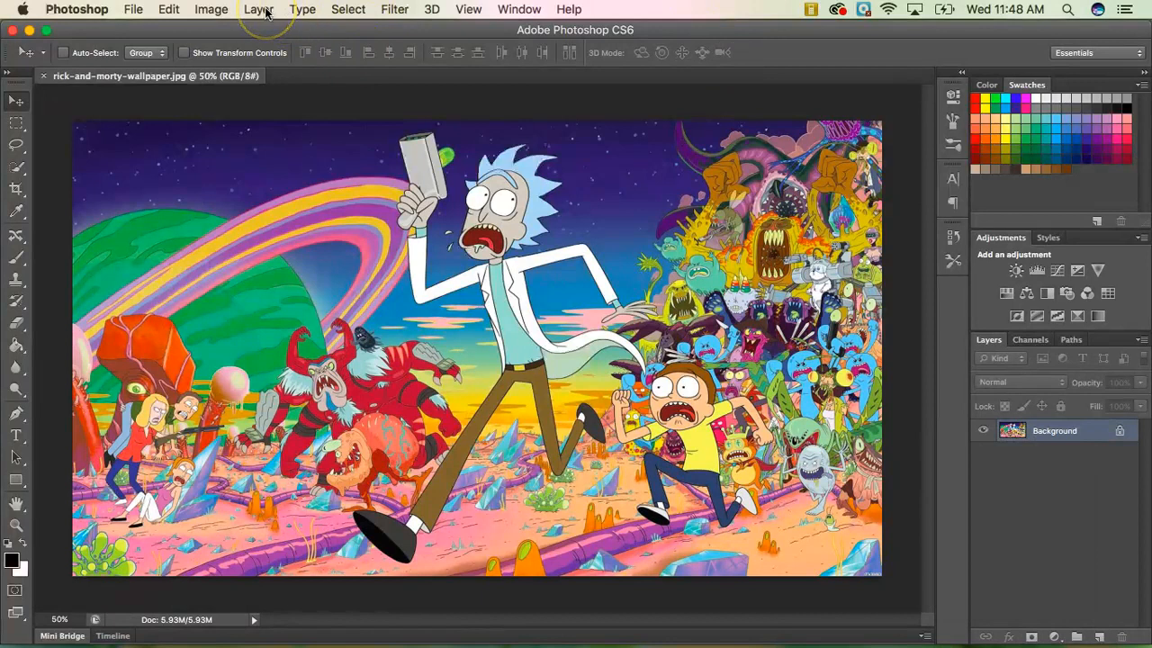
pyautogui.click(266, 13)
pyautogui.moveTo(264, 30)
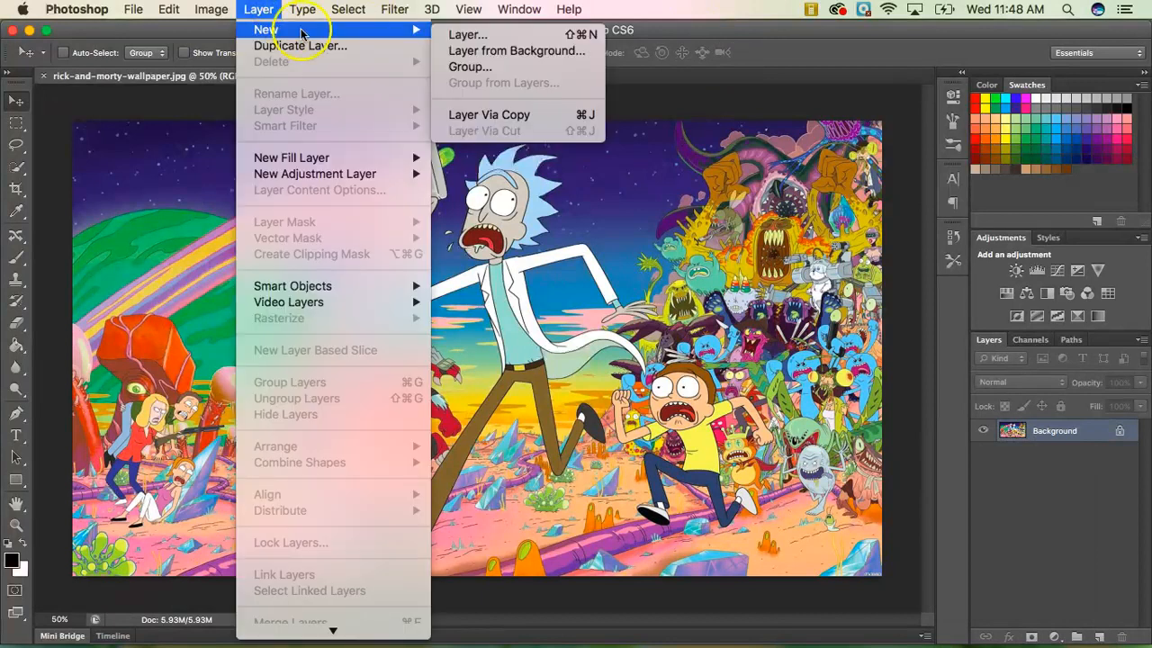
pyautogui.click(477, 114)
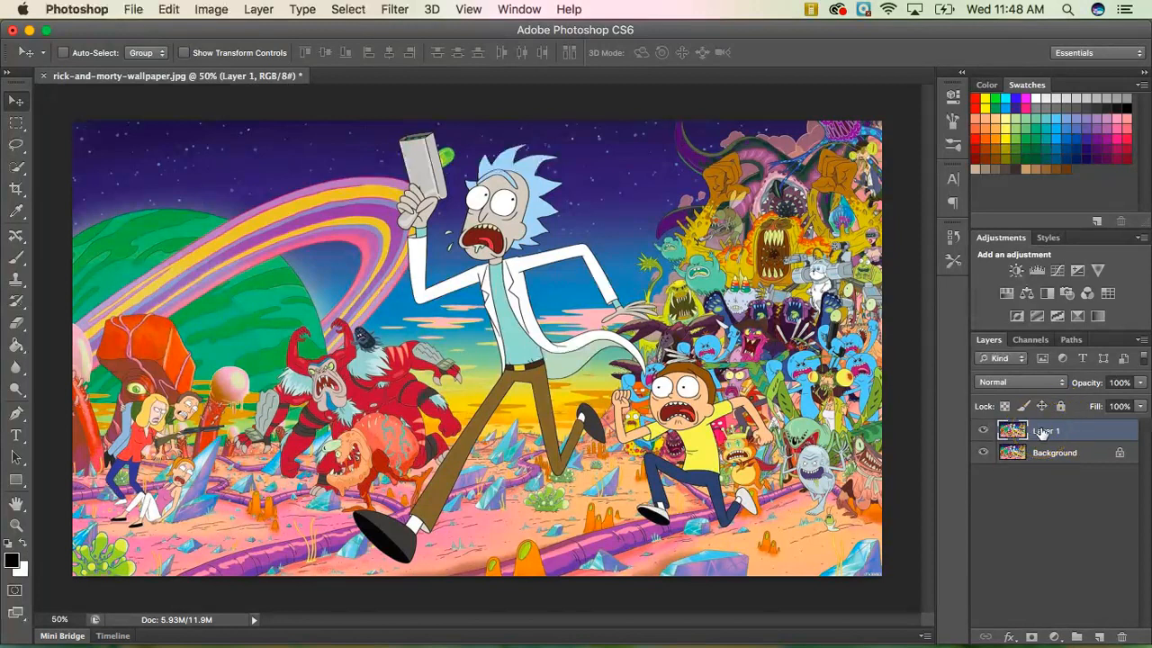
# Step: Turn Layer 1 black and white by setting its Hue/Saturation saturation to -100
pyautogui.click(212, 10)
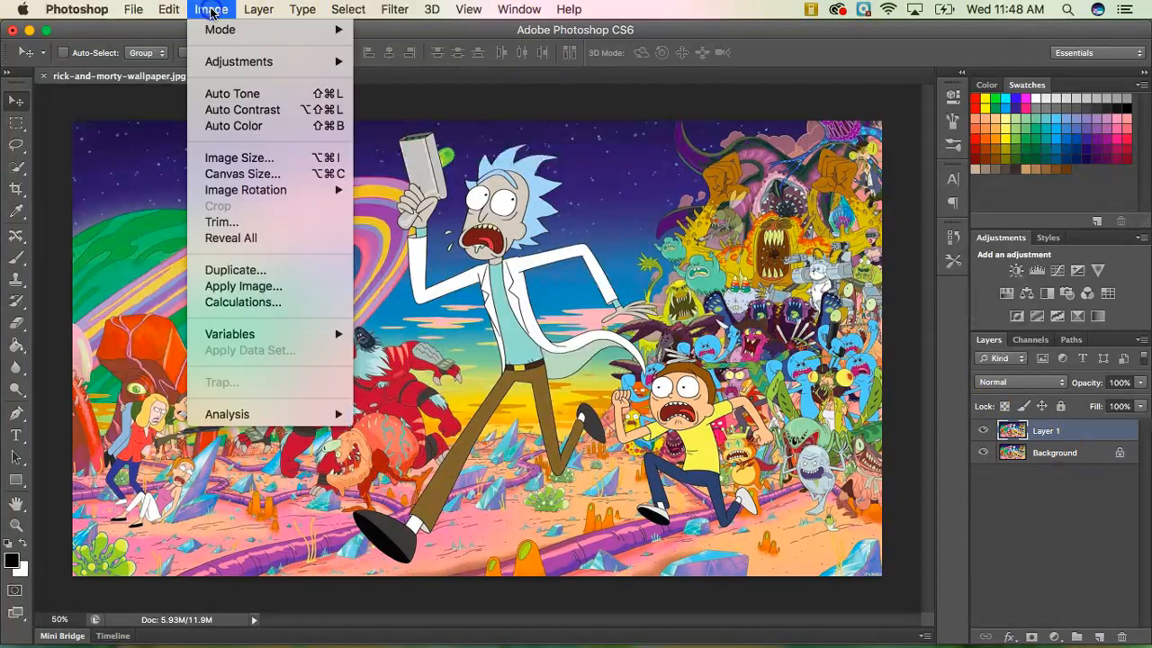
pyautogui.moveTo(225, 62)
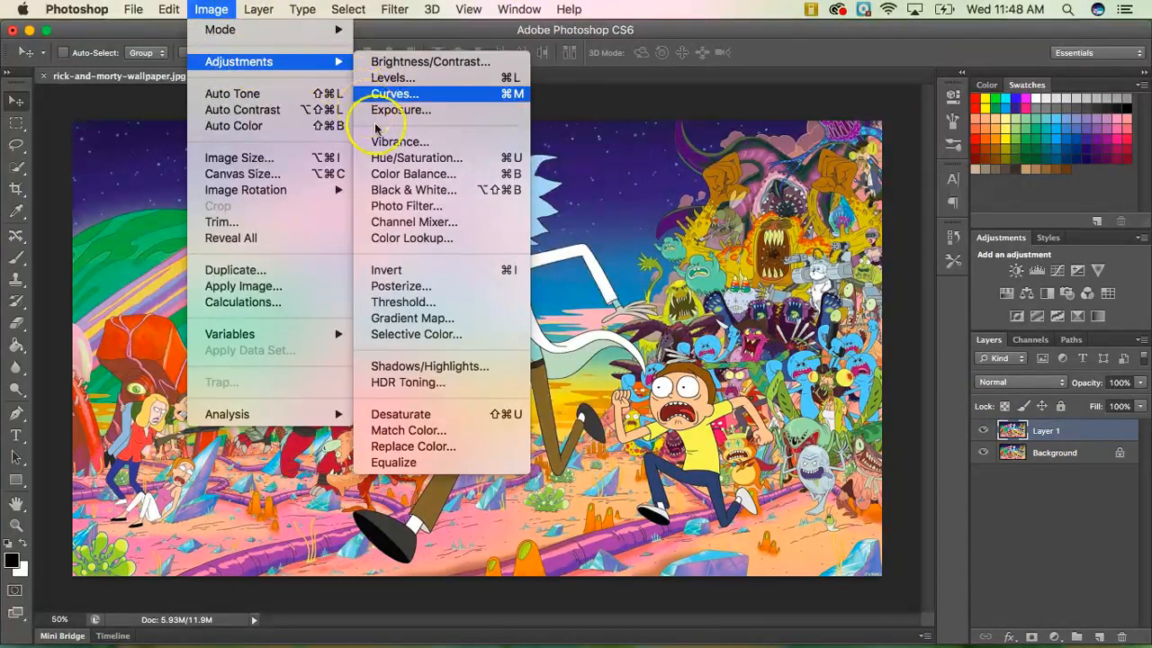
pyautogui.click(393, 159)
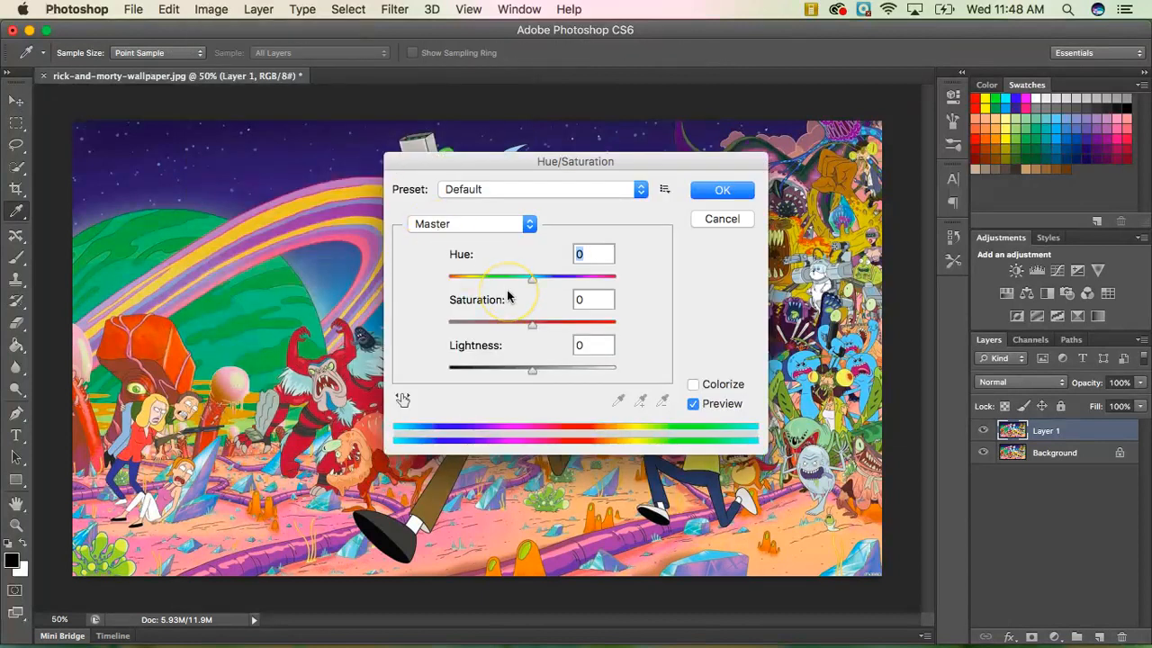
pyautogui.click(520, 322)
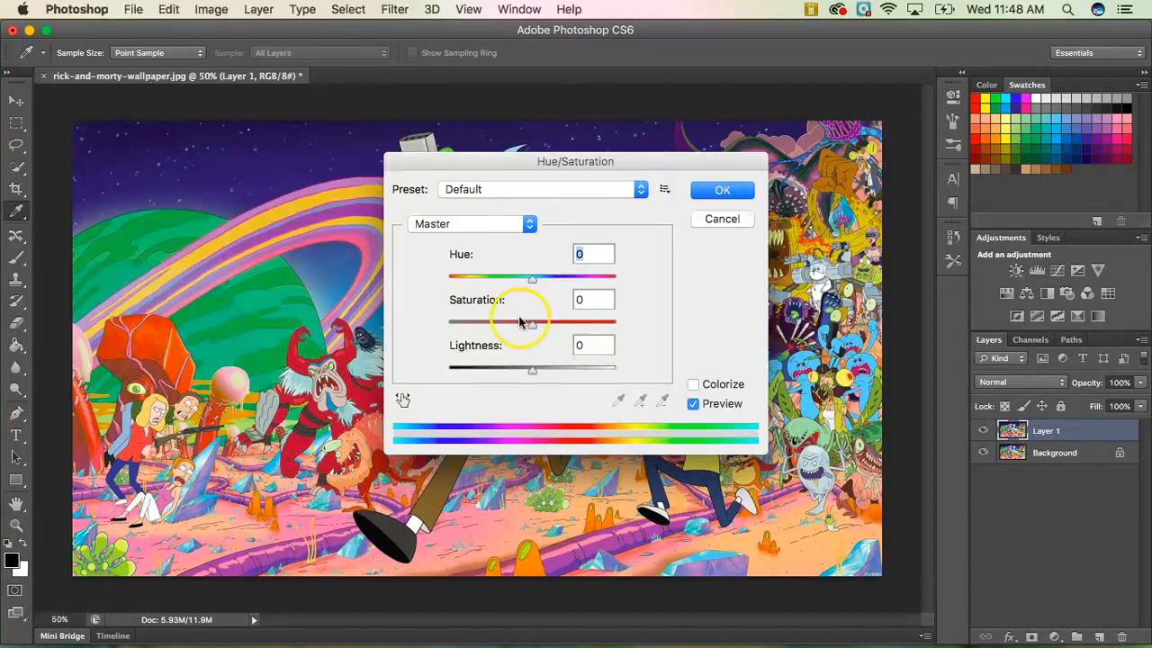
pyautogui.moveTo(531, 329); pyautogui.dragTo(424, 321)
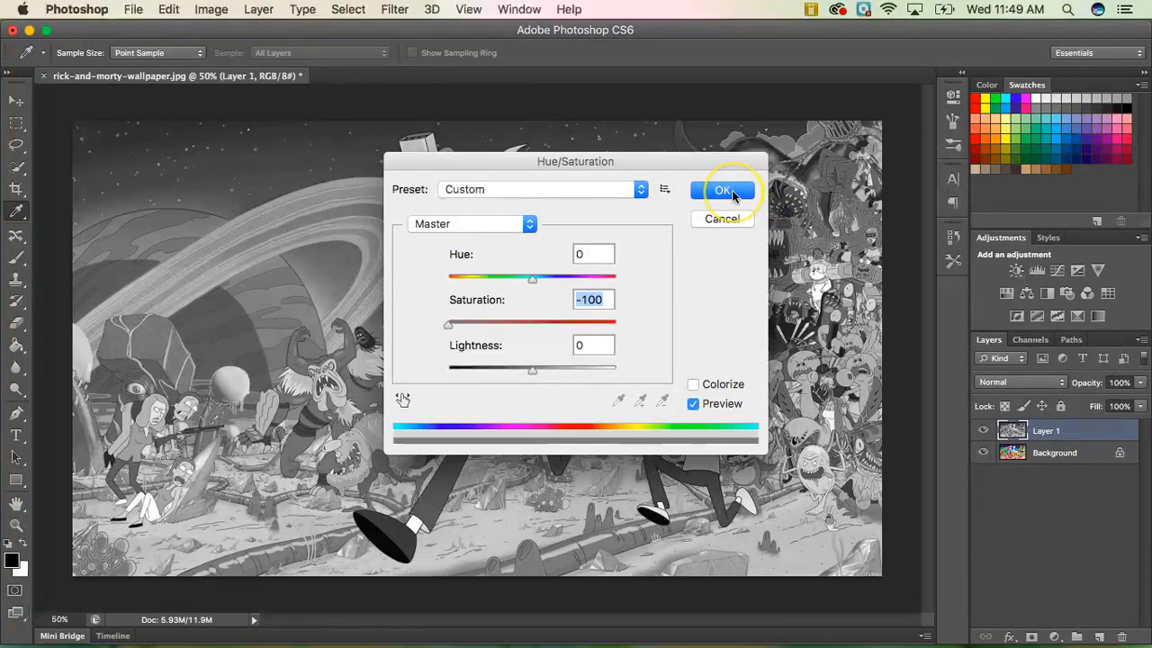
pyautogui.click(731, 195)
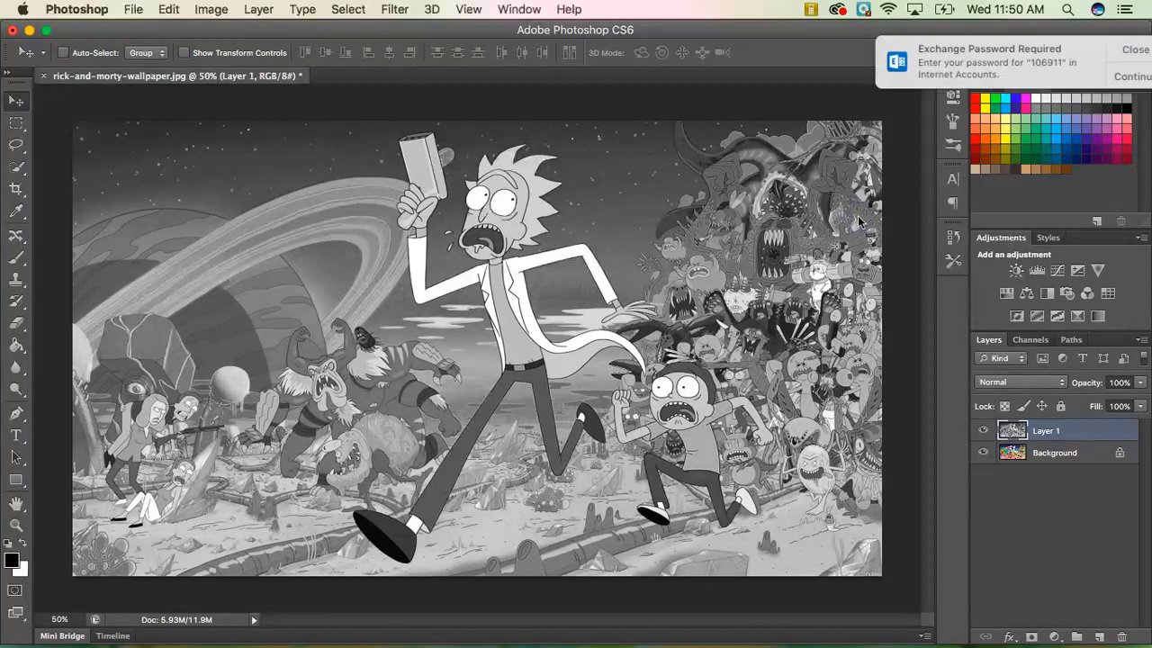
pyautogui.click(1105, 51)
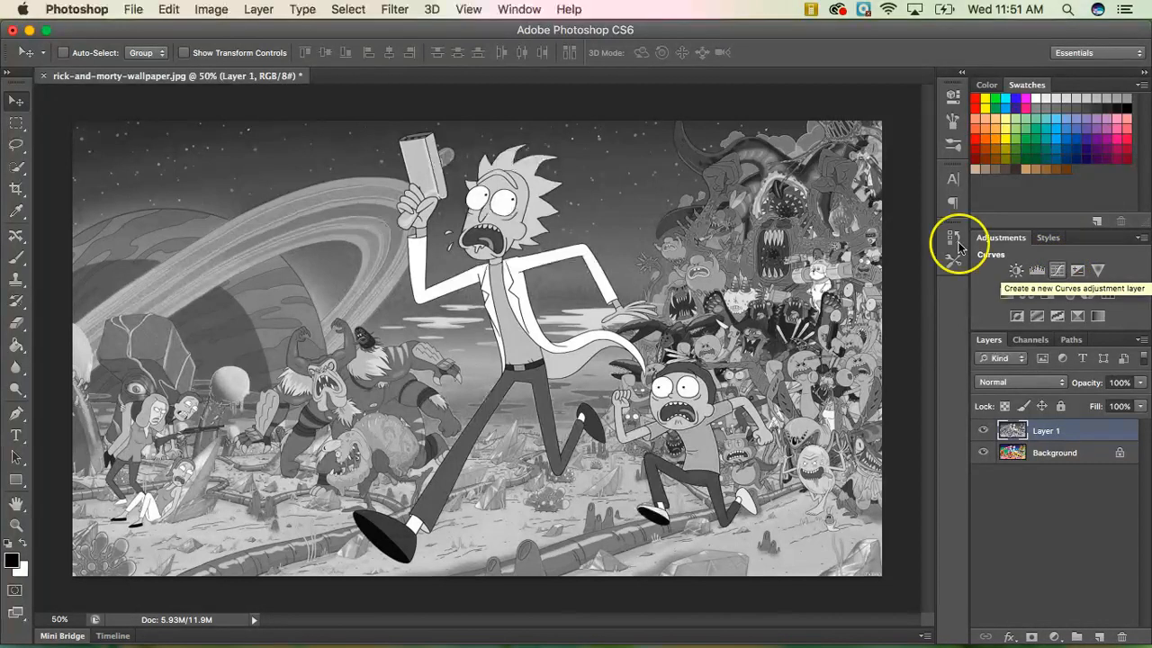
# Step: Darken Layer 1's midtones with a Curves adjustment, placing an RGB curve point at input 122, output 86
pyautogui.click(213, 10)
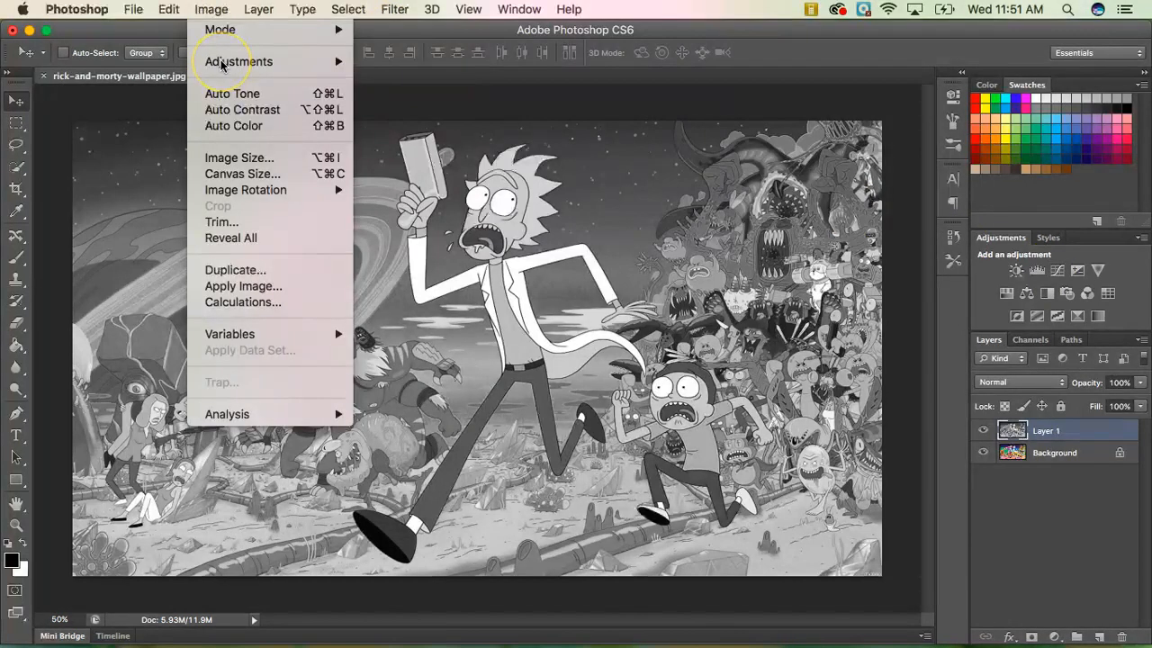
pyautogui.moveTo(222, 64)
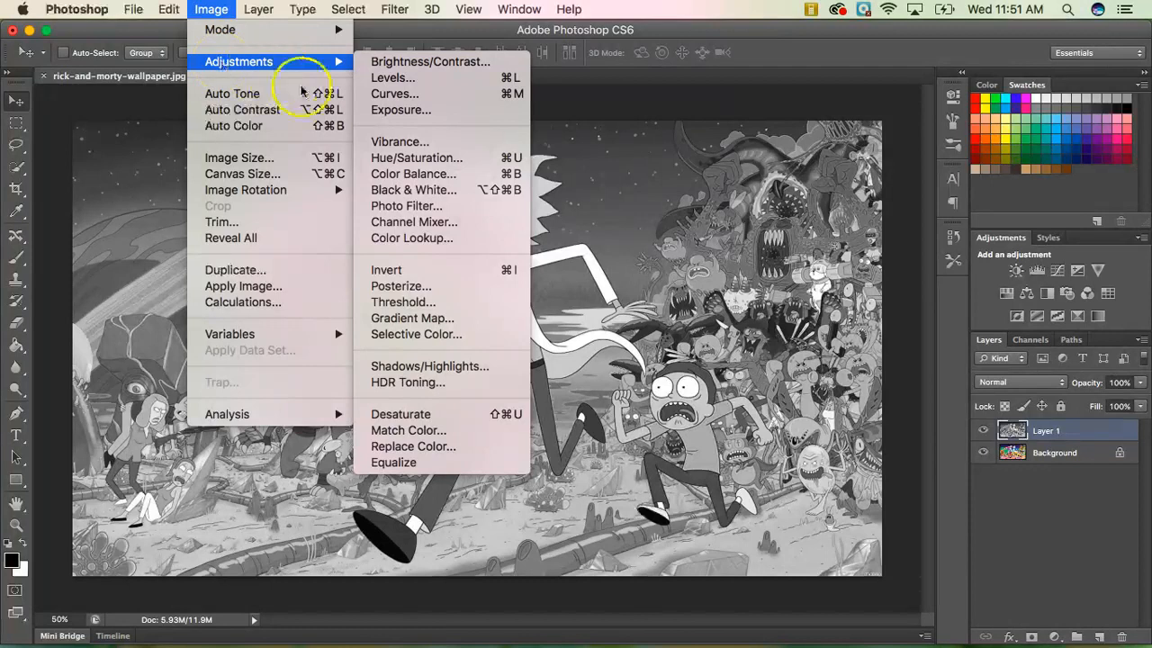
pyautogui.click(396, 94)
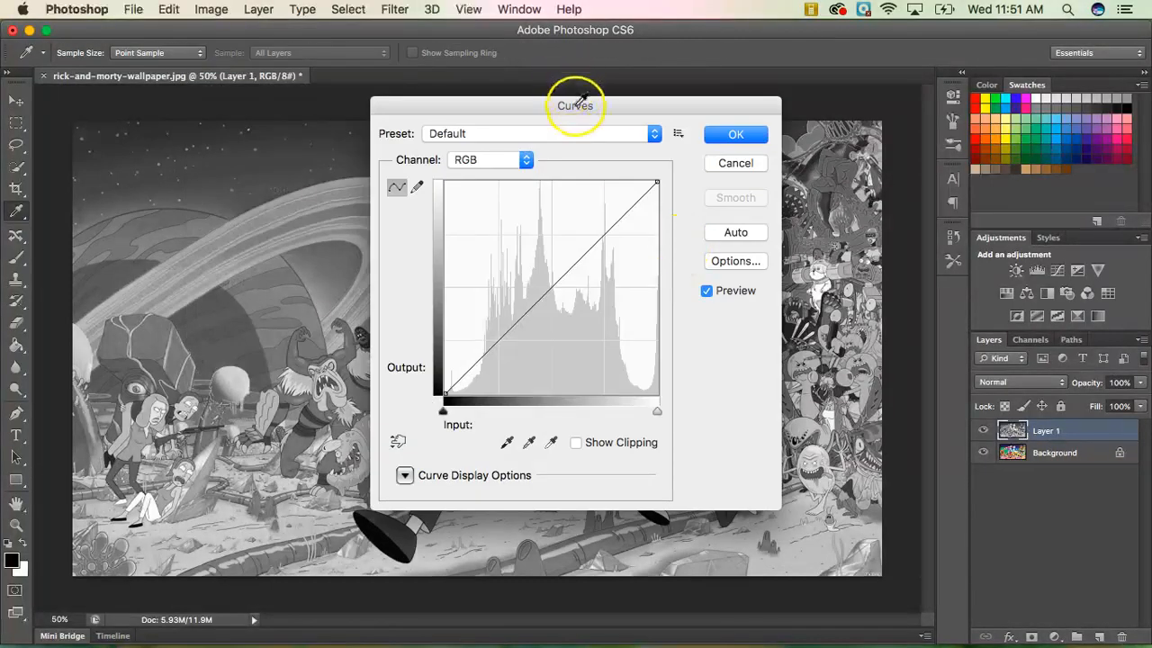
pyautogui.moveTo(624, 105); pyautogui.dragTo(708, 129)
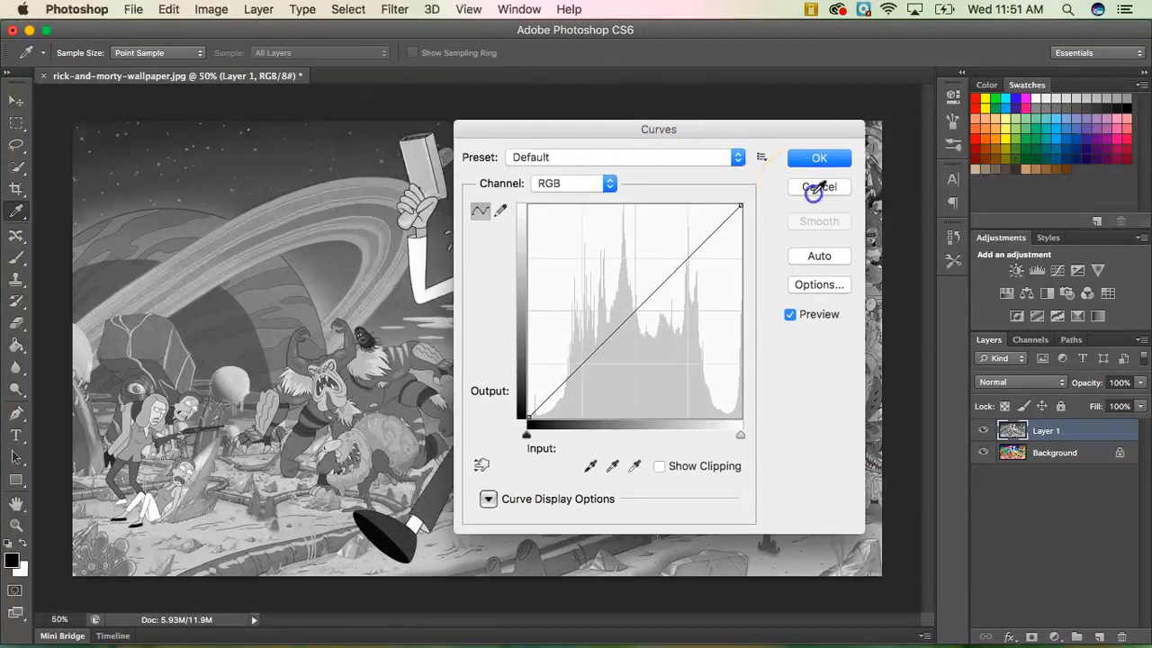
pyautogui.moveTo(1016, 161); pyautogui.dragTo(1007, 198)
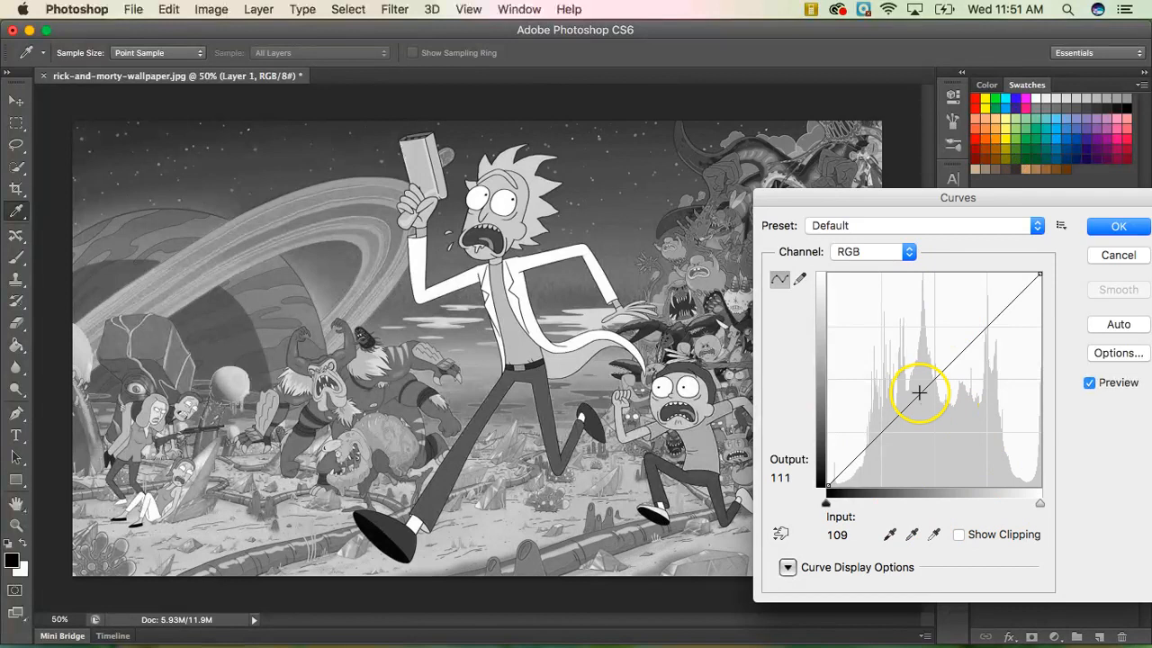
pyautogui.moveTo(921, 395)
pyautogui.mouseDown()
pyautogui.moveTo(882, 349)
pyautogui.moveTo(930, 416)
pyautogui.mouseUp()
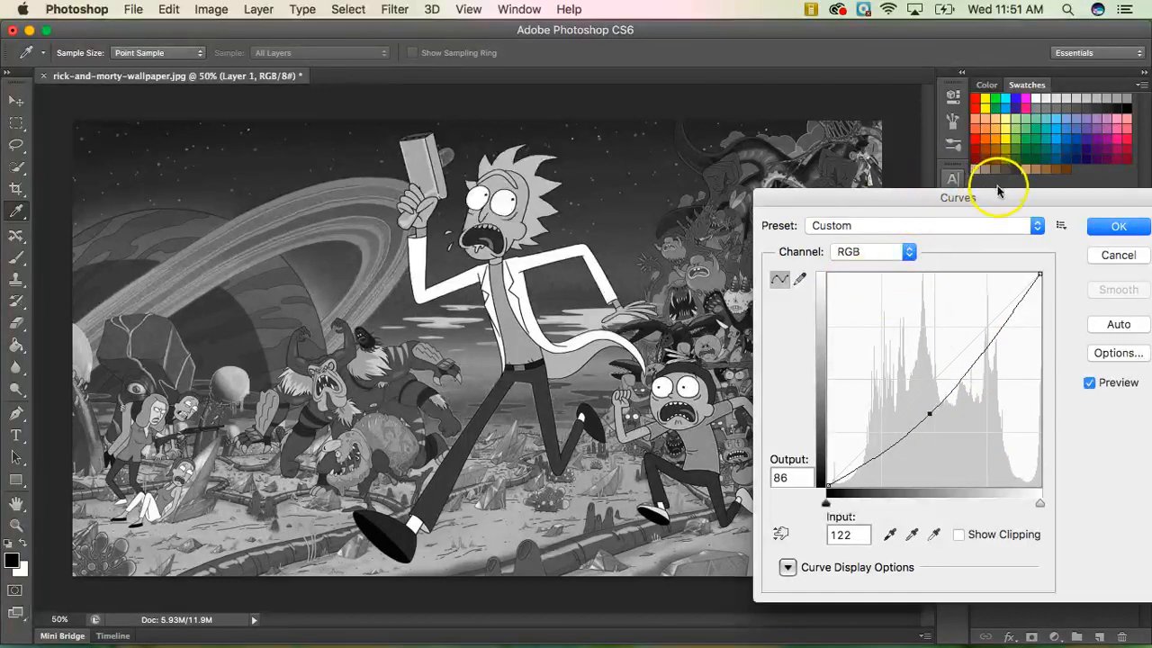
pyautogui.click(1096, 232)
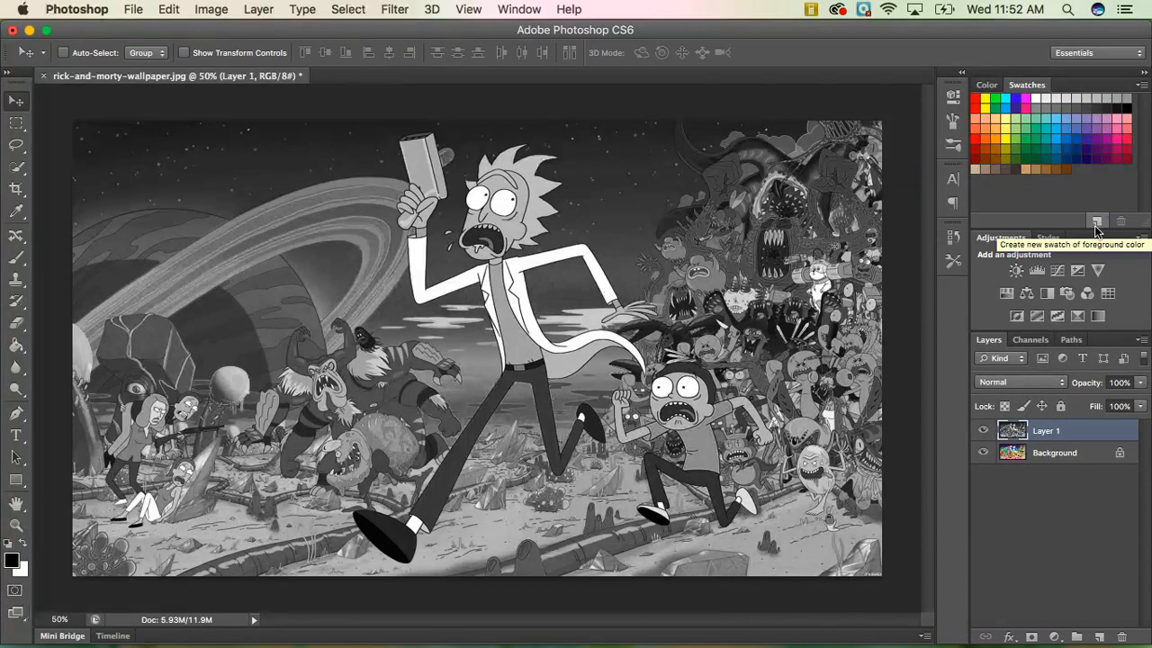
# Step: Erase Layer 1 over the running scientist's face and upper shirt with the size 90 Eraser to reveal the colour underneath
pyautogui.click(15, 326)
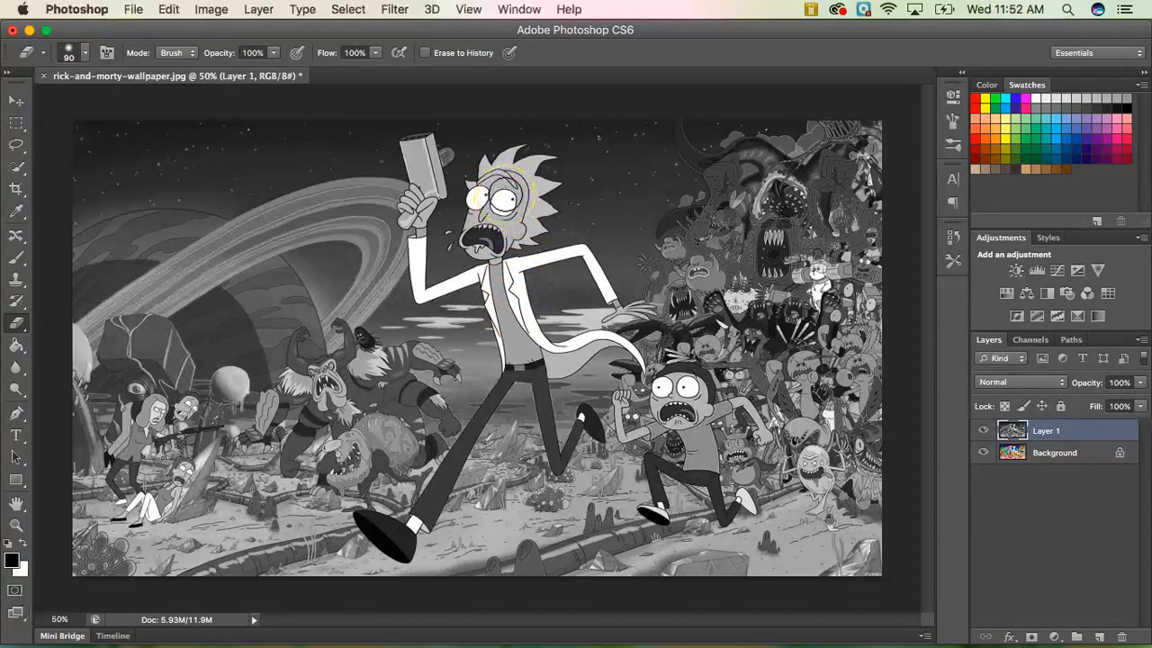
pyautogui.moveTo(499, 211)
pyautogui.mouseDown()
pyautogui.moveTo(511, 316)
pyautogui.moveTo(501, 288)
pyautogui.mouseUp()
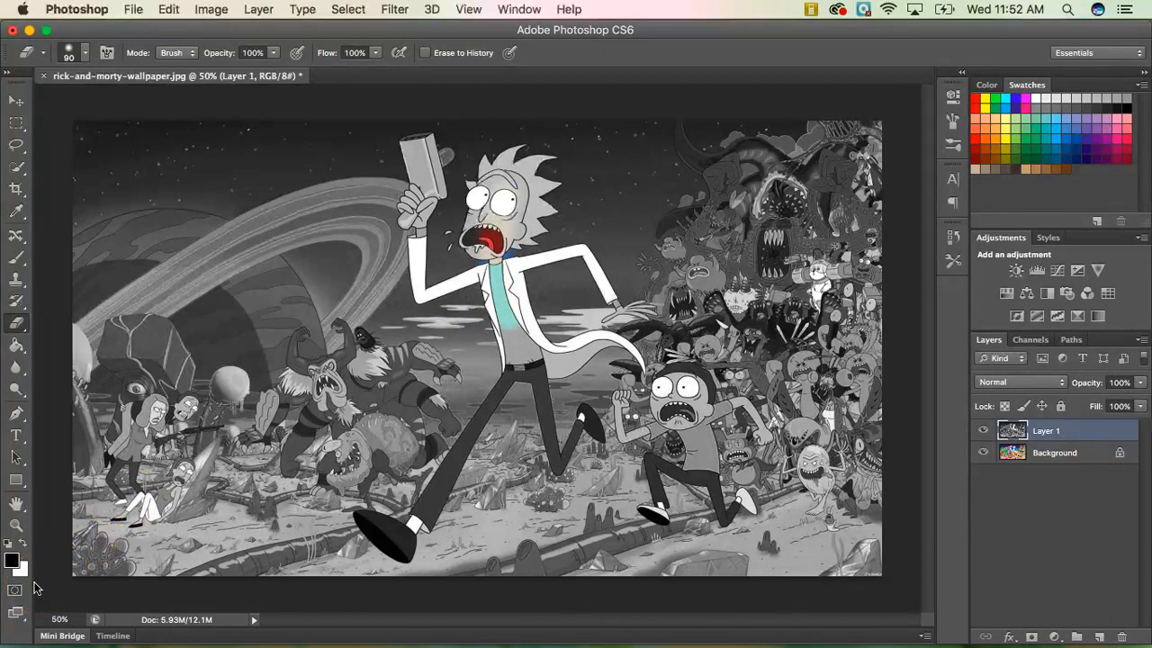
pyautogui.hotkey('ctrl', 'z')
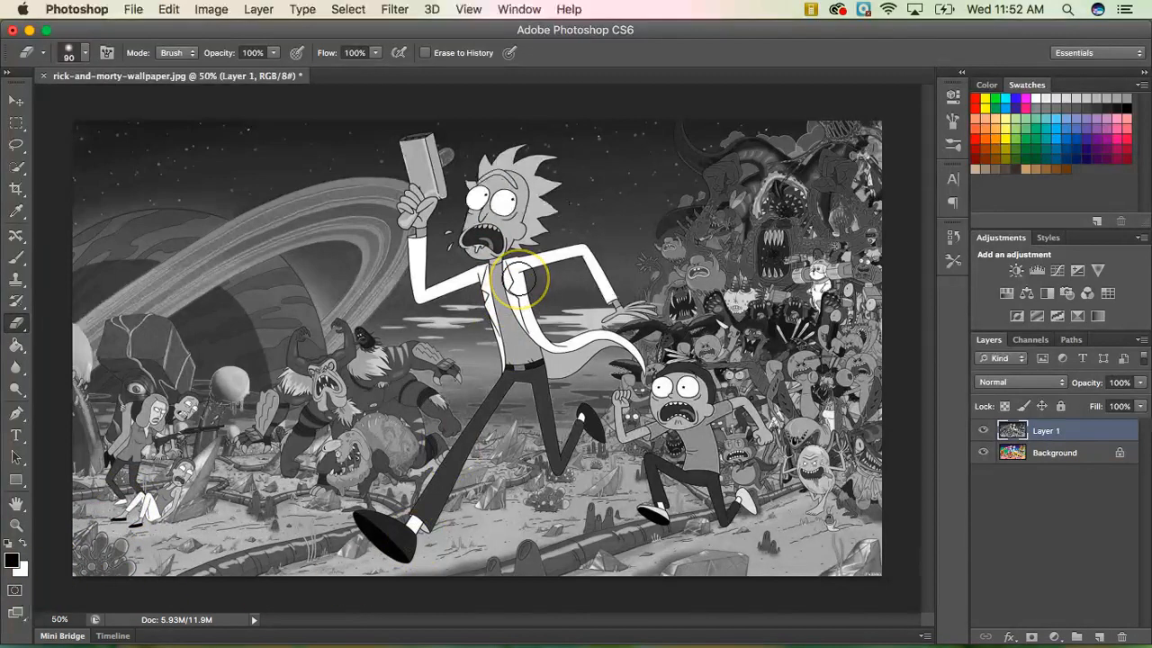
pyautogui.press('super+equal')
pyautogui.press('super+equal')
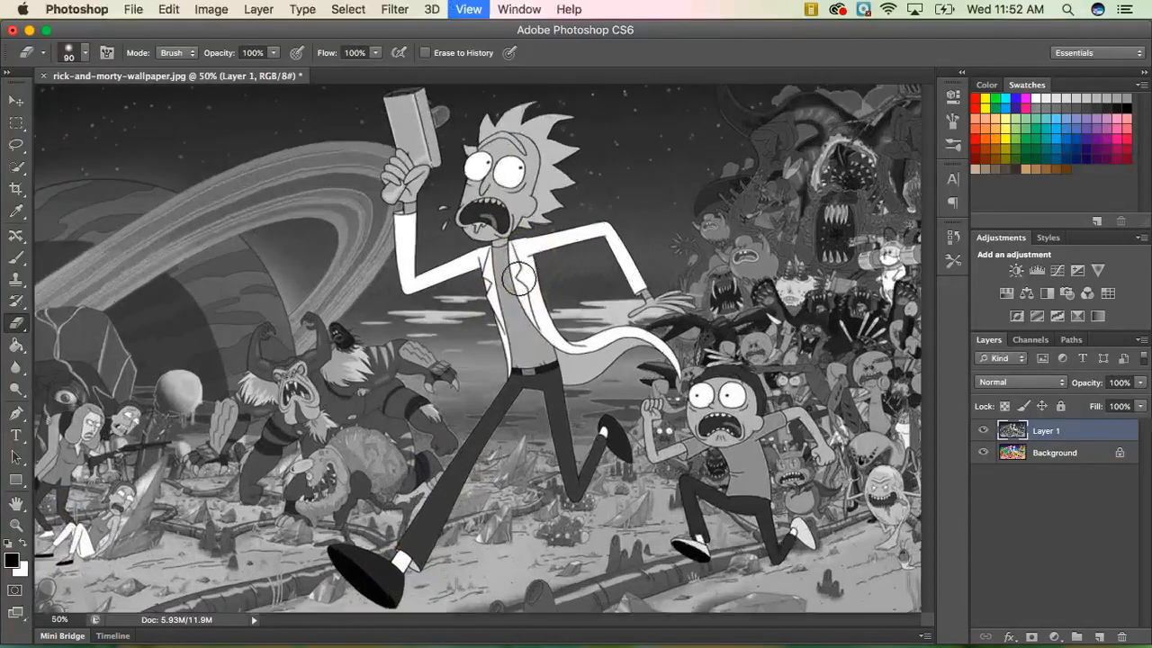
pyautogui.scroll(10, 516, 279)
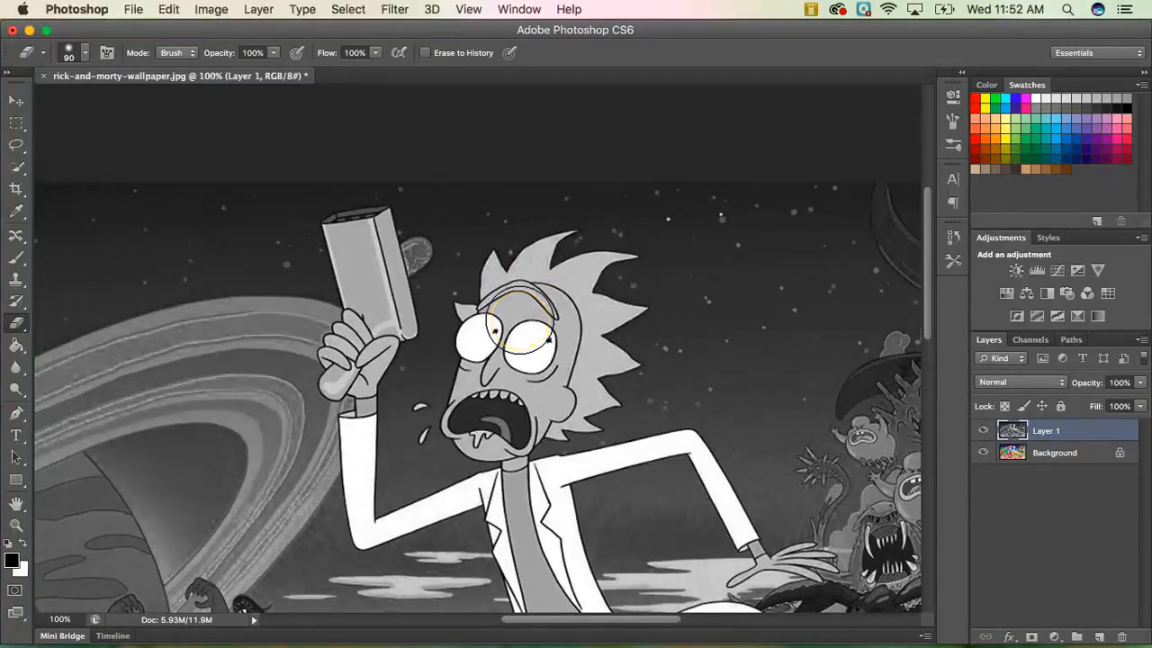
pyautogui.moveTo(527, 301)
pyautogui.mouseDown()
pyautogui.moveTo(513, 360)
pyautogui.moveTo(528, 373)
pyautogui.moveTo(575, 321)
pyautogui.moveTo(556, 305)
pyautogui.moveTo(507, 307)
pyautogui.moveTo(542, 307)
pyautogui.moveTo(538, 337)
pyautogui.moveTo(512, 352)
pyautogui.moveTo(509, 443)
pyautogui.mouseUp()
pyautogui.moveTo(534, 503)
pyautogui.mouseDown()
pyautogui.moveTo(528, 520)
pyautogui.moveTo(515, 462)
pyautogui.moveTo(524, 515)
pyautogui.mouseUp()
# Step: Reduce the Eraser size to 30 and erase Layer 1 over the scientist's shirt and the remaining grey areas of both running characters
pyautogui.press('[')
pyautogui.press('[')
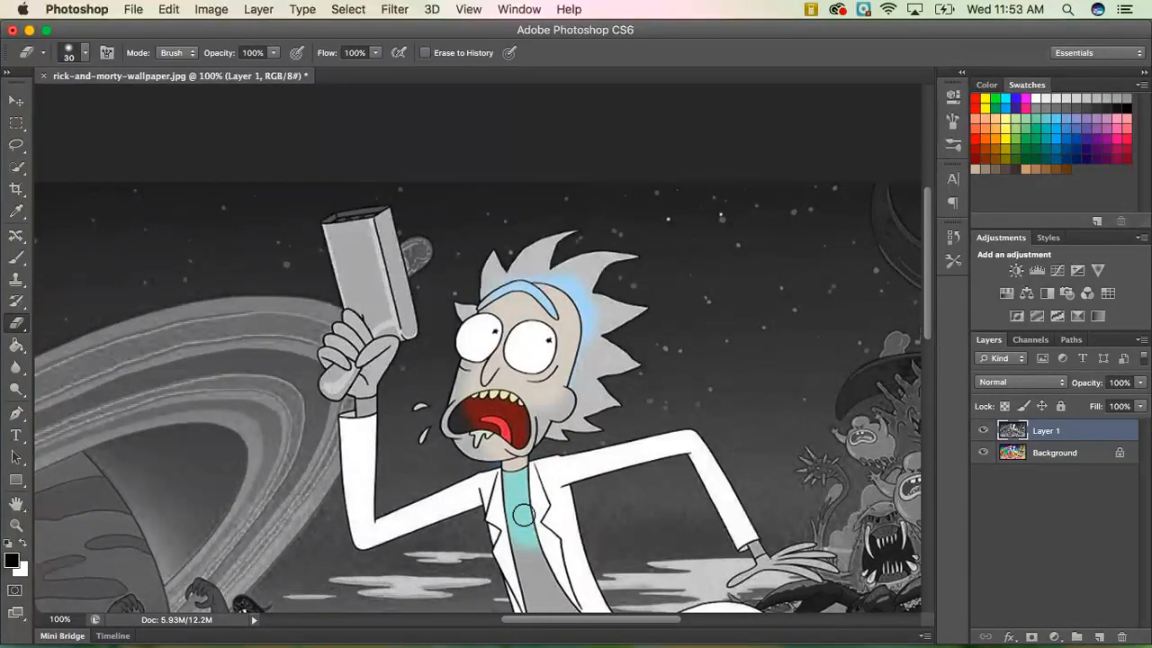
pyautogui.press('super+minus')
pyautogui.press('super+minus')
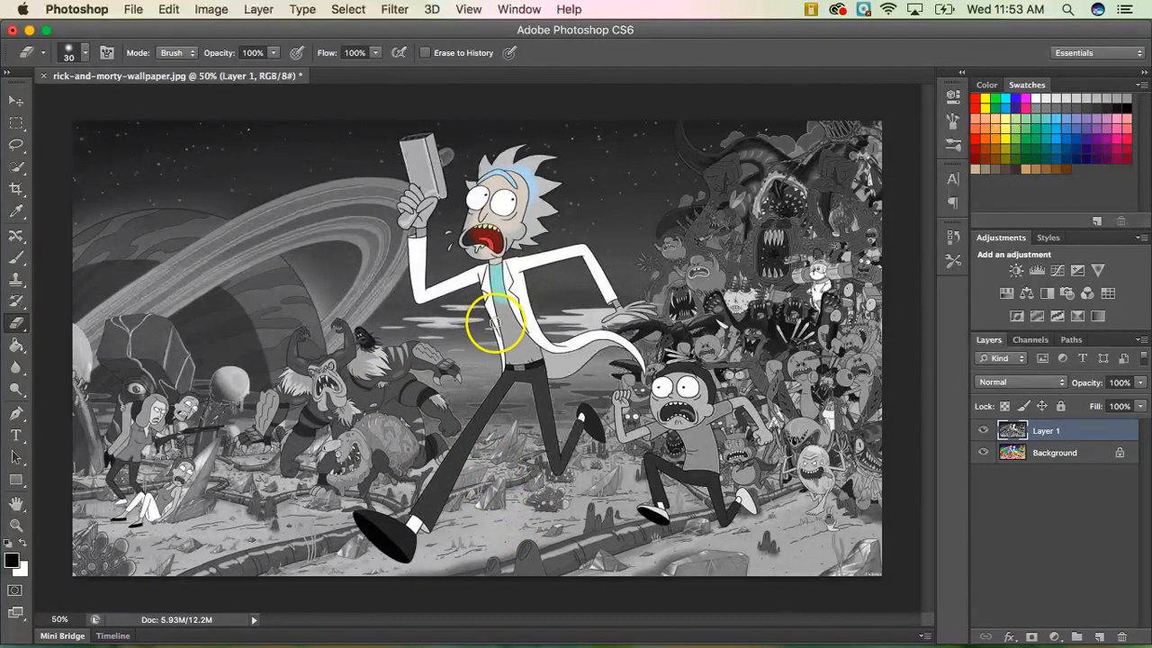
pyautogui.moveTo(508, 297)
pyautogui.mouseDown()
pyautogui.moveTo(521, 338)
pyautogui.moveTo(501, 308)
pyautogui.moveTo(515, 356)
pyautogui.moveTo(529, 348)
pyautogui.mouseUp()
pyautogui.moveTo(531, 344); pyautogui.dragTo(509, 282)
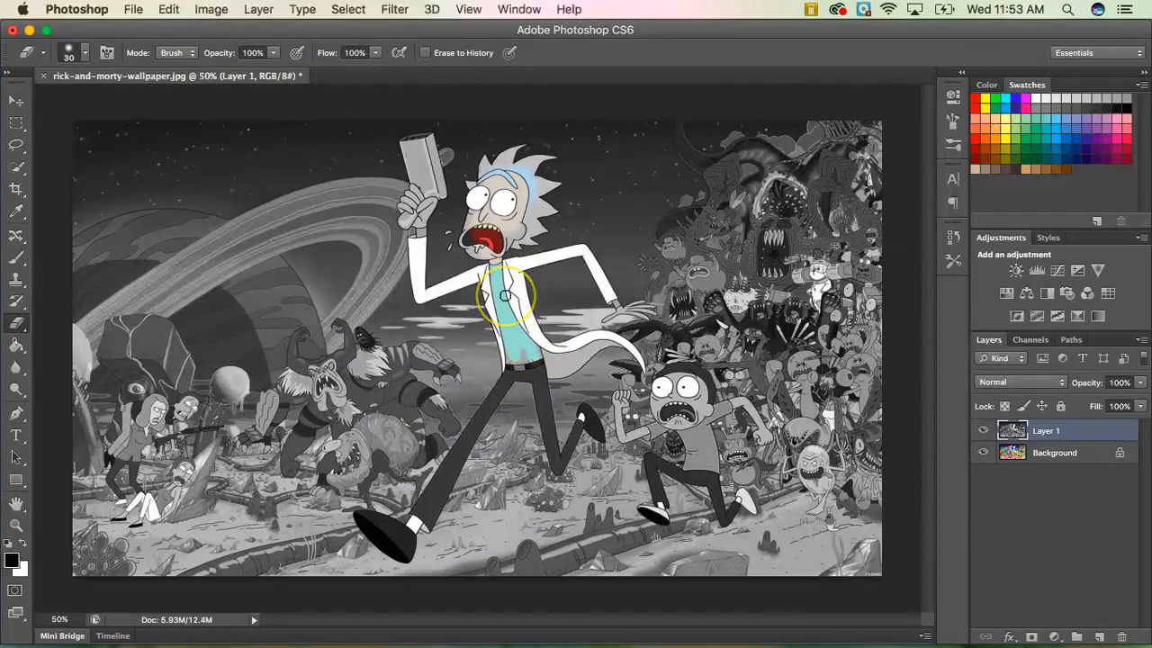
pyautogui.moveTo(506, 295); pyautogui.dragTo(507, 312)
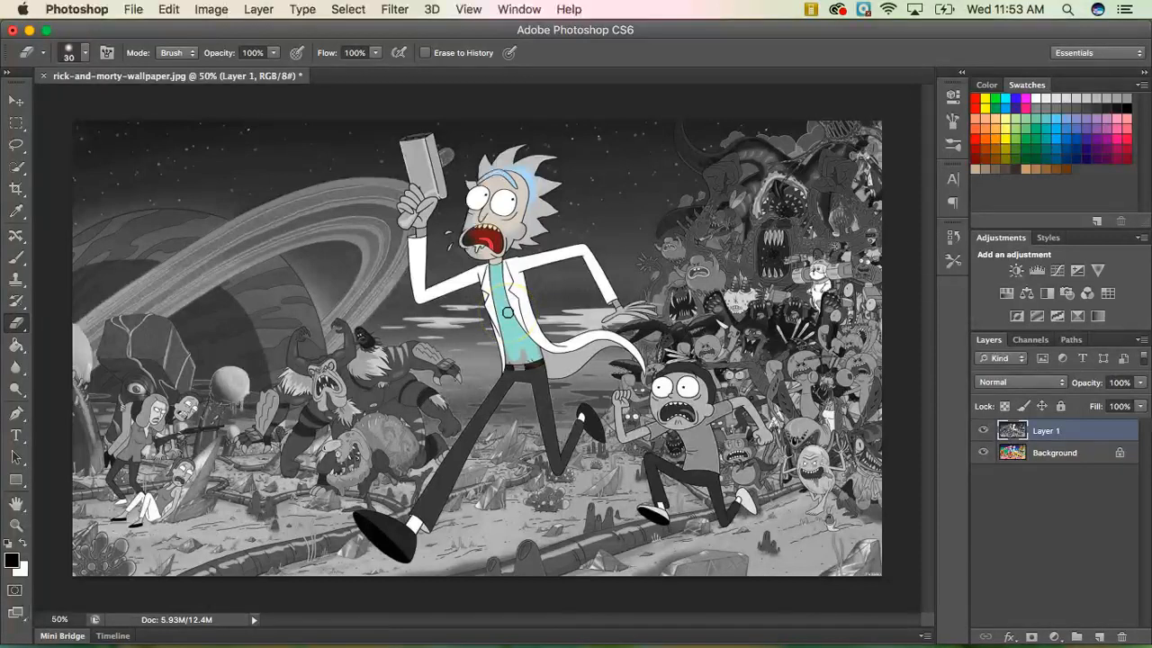
pyautogui.moveTo(496, 269); pyautogui.dragTo(540, 424)
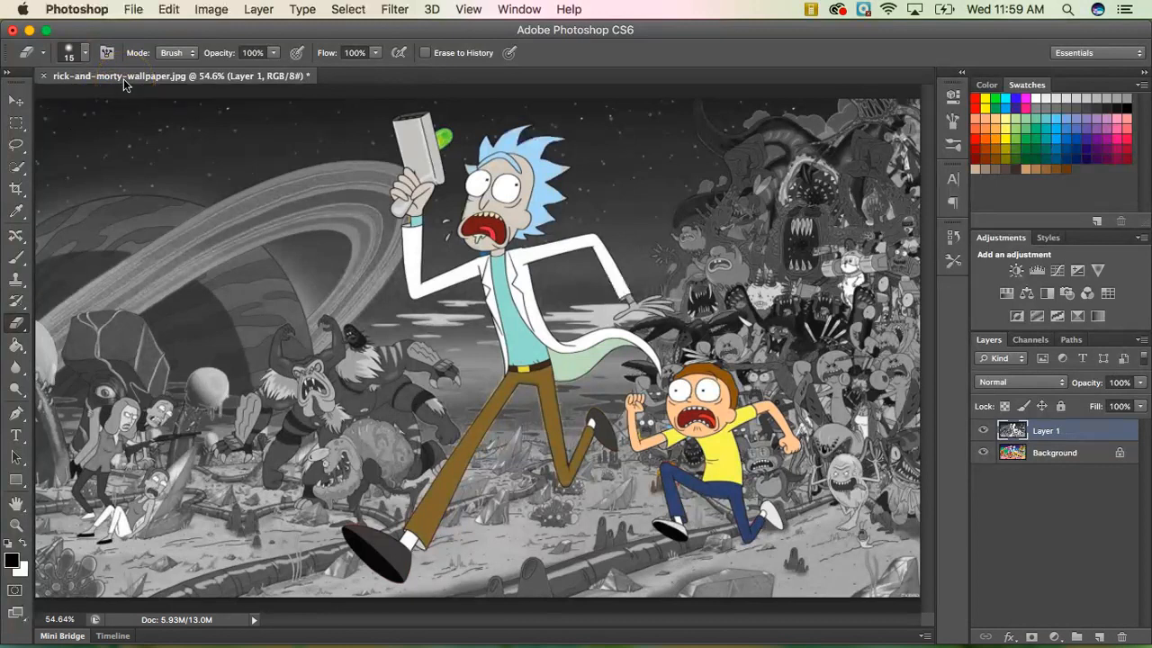
# Step: Select the entire image and convert the selection to a border 10 pixels wide
pyautogui.press('super+minus')
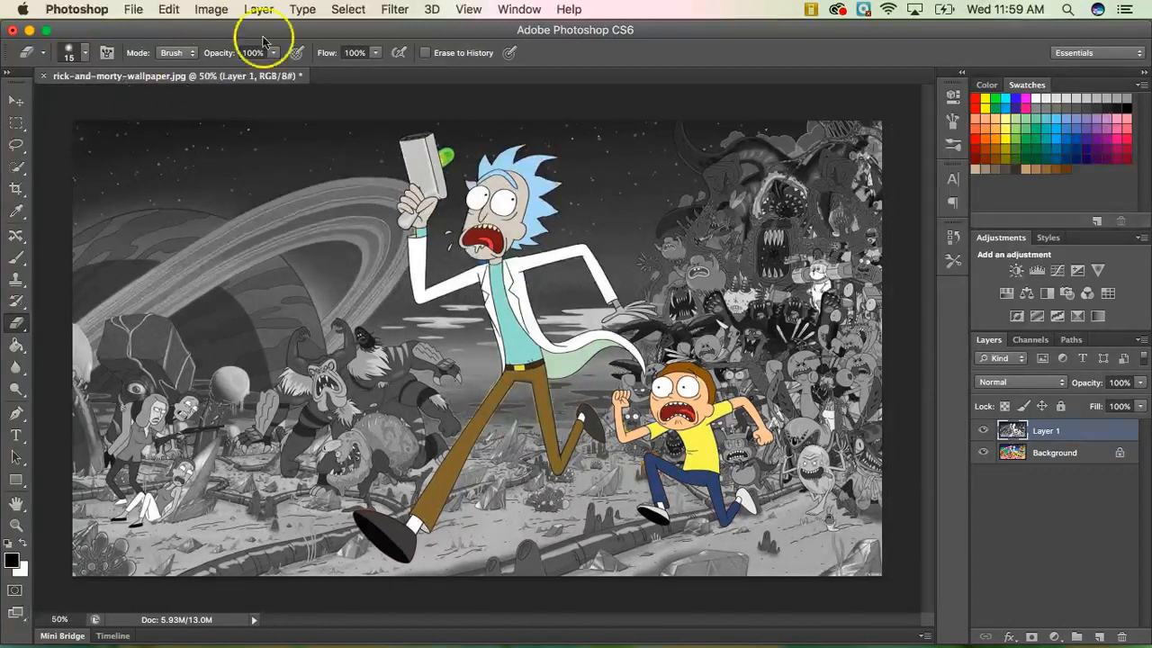
pyautogui.click(346, 13)
pyautogui.click(350, 30)
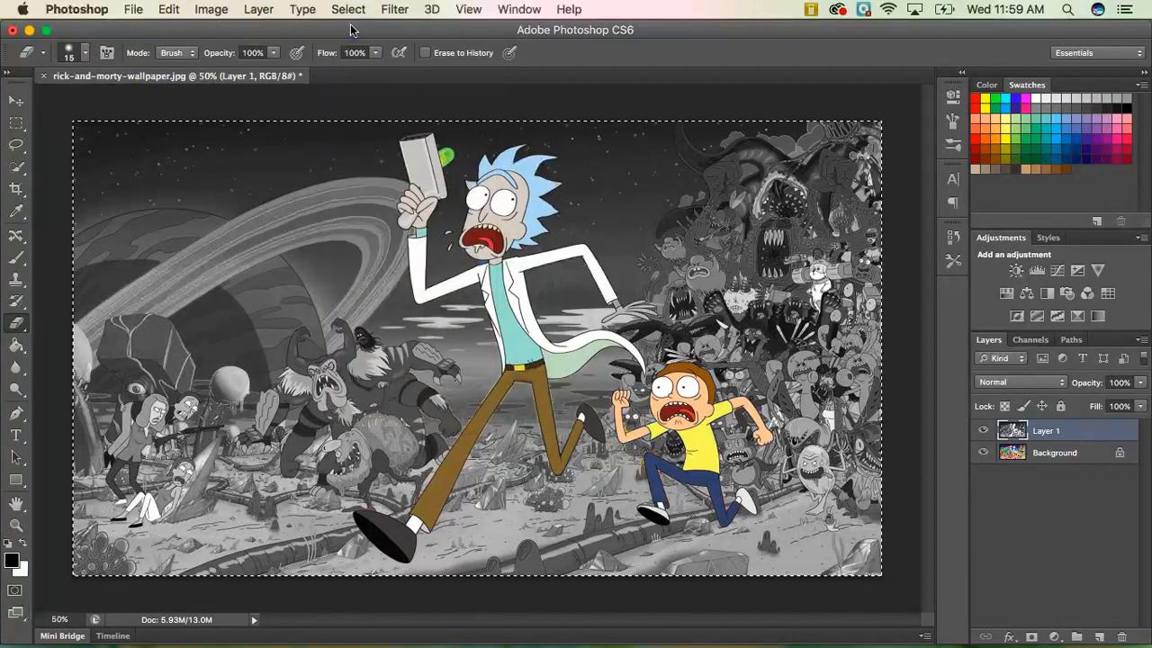
pyautogui.click(347, 12)
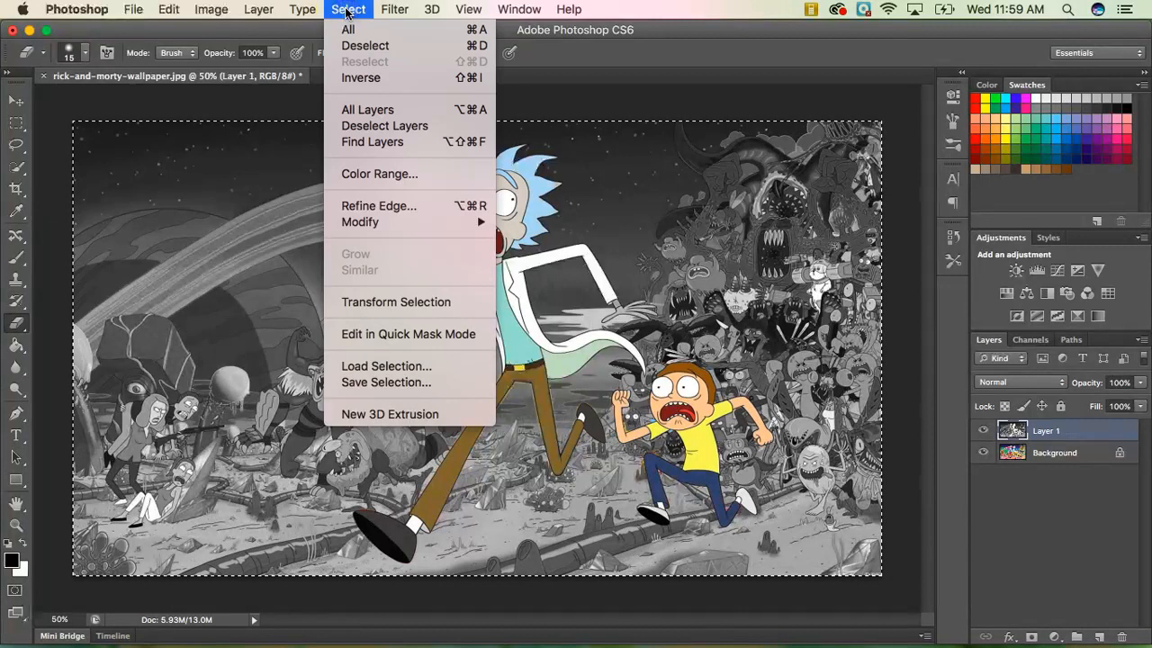
pyautogui.moveTo(437, 222)
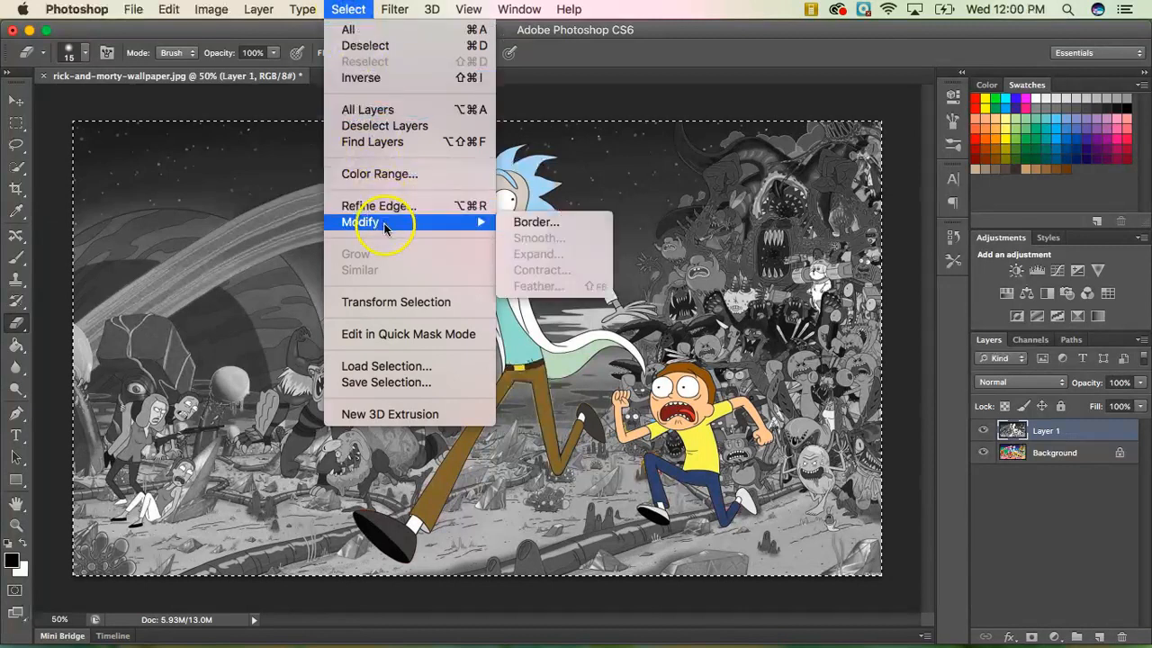
pyautogui.click(533, 224)
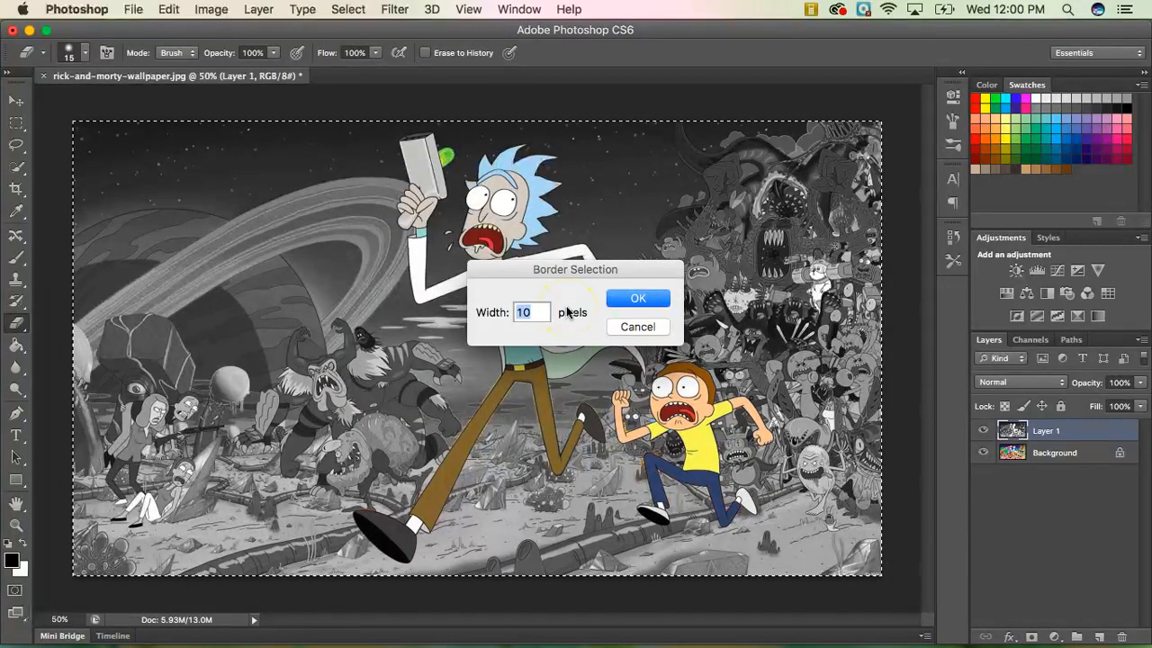
pyautogui.click(636, 298)
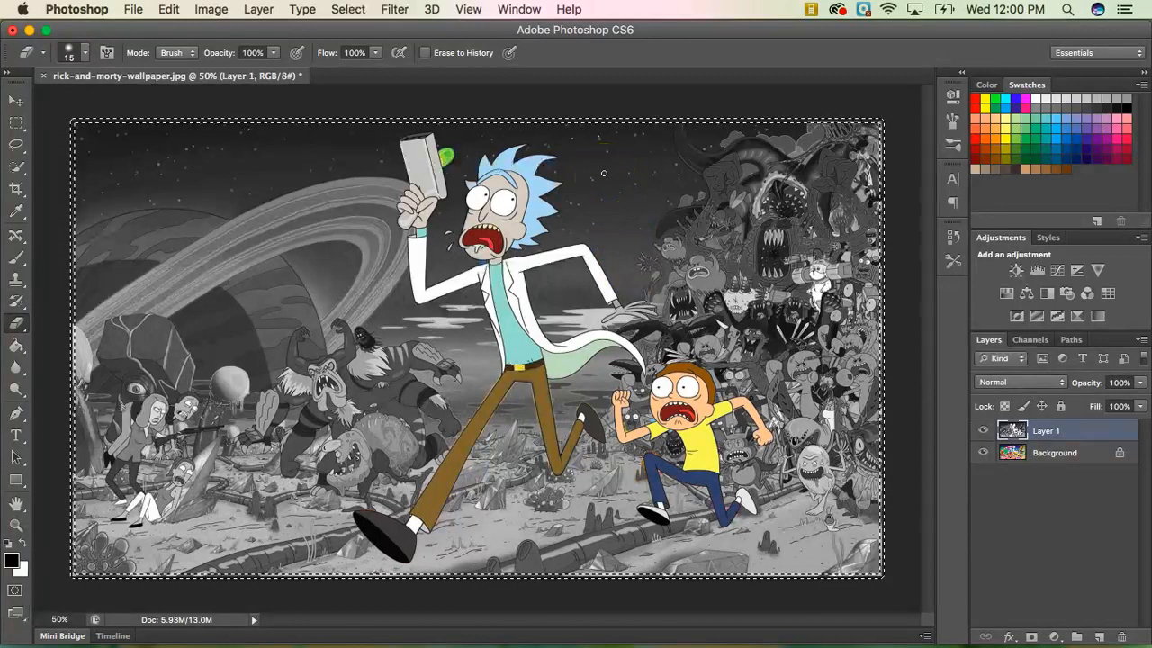
# Step: Feather the border selection around the image with a radius of 10 pixels
pyautogui.click(350, 11)
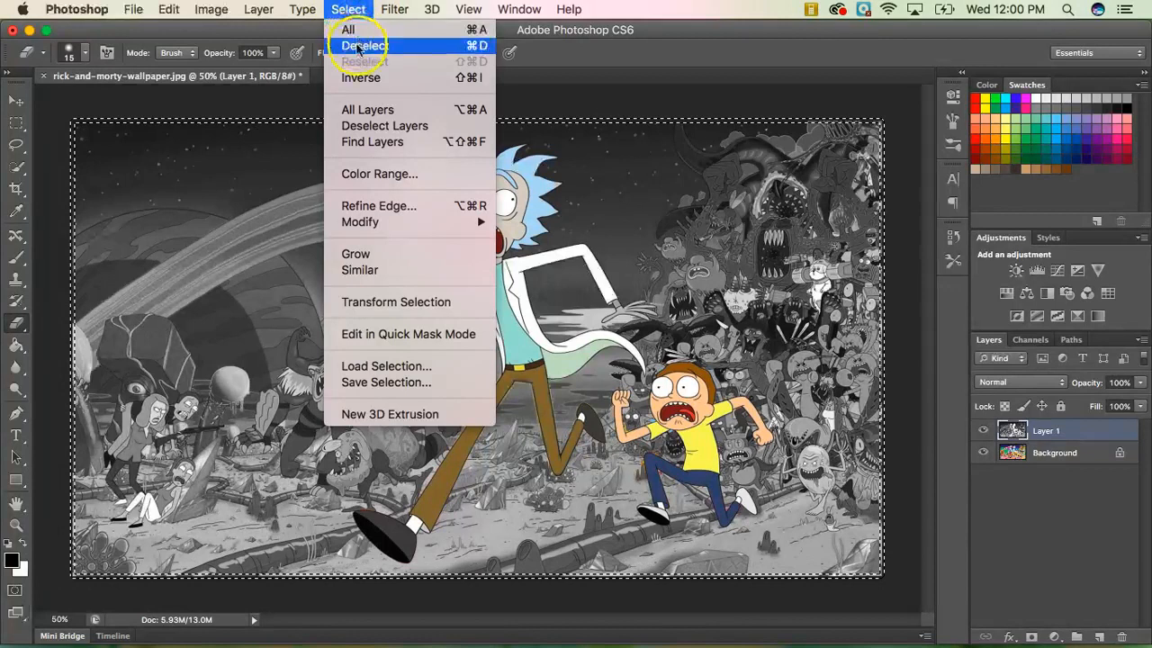
pyautogui.moveTo(387, 222)
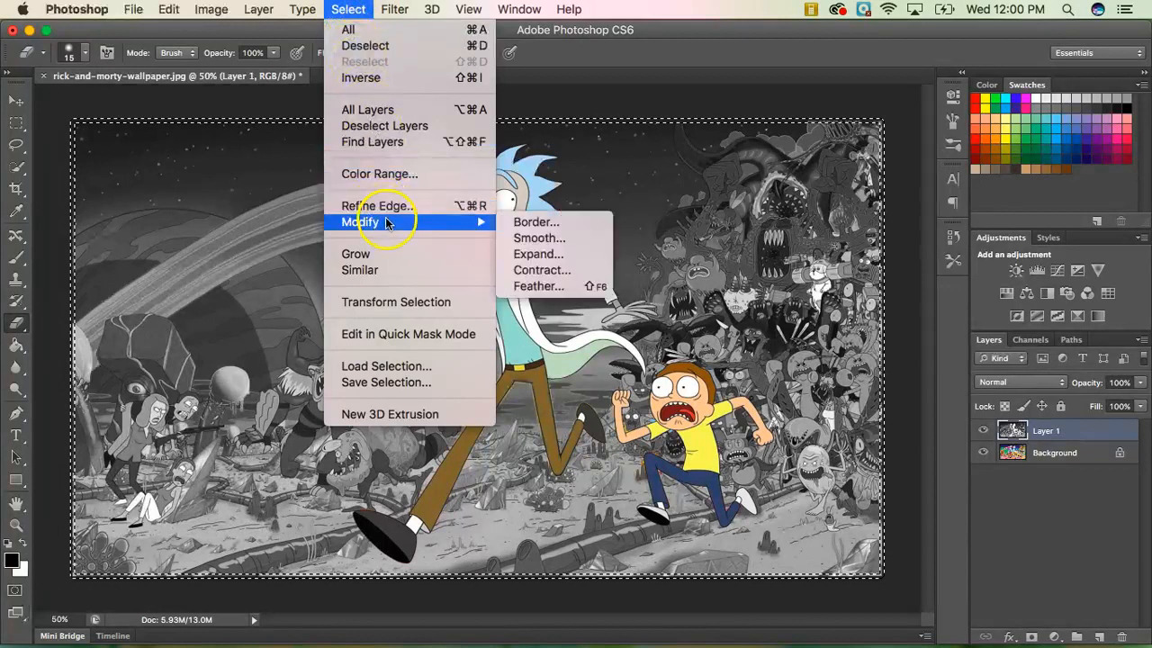
pyautogui.click(540, 286)
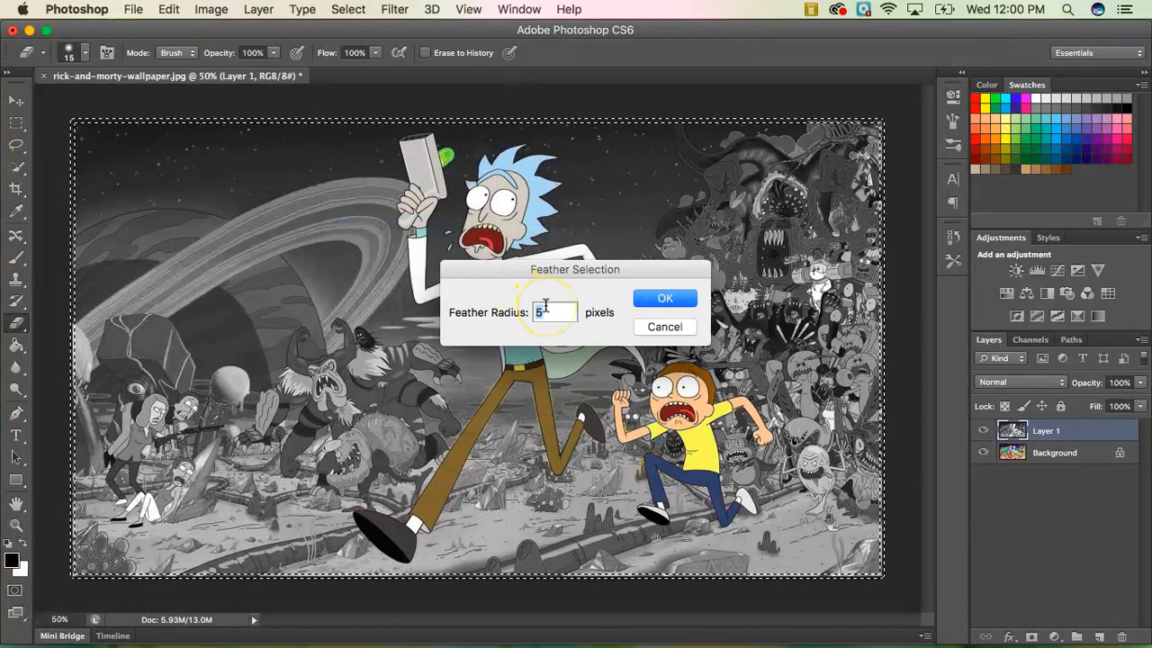
pyautogui.write('10')
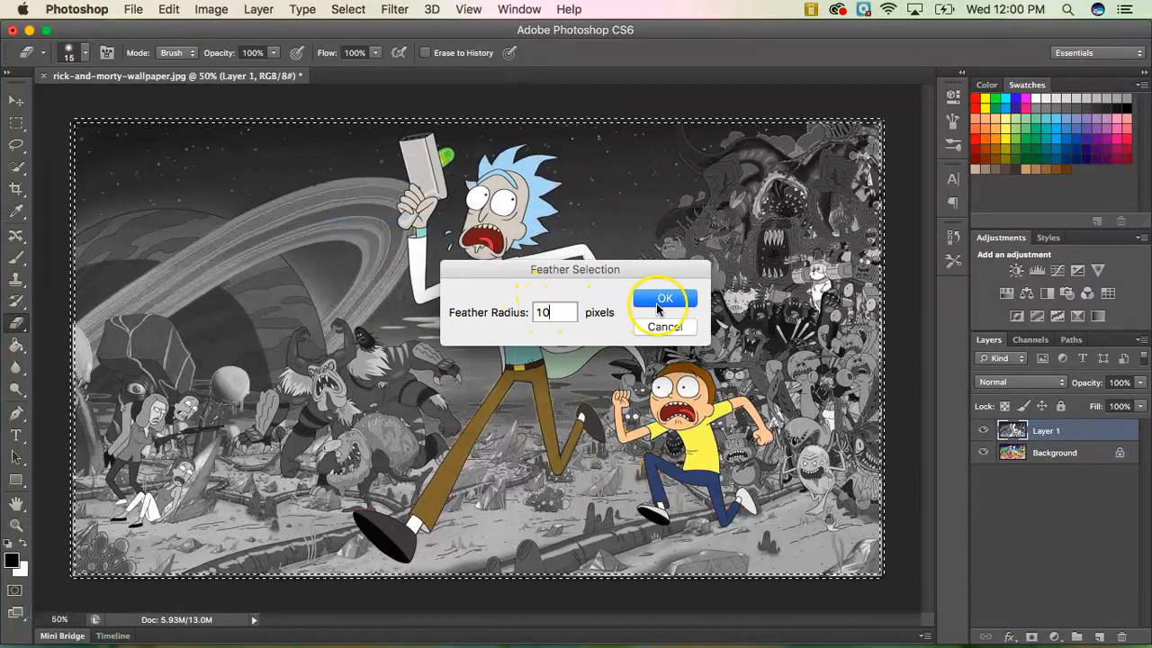
pyautogui.click(662, 302)
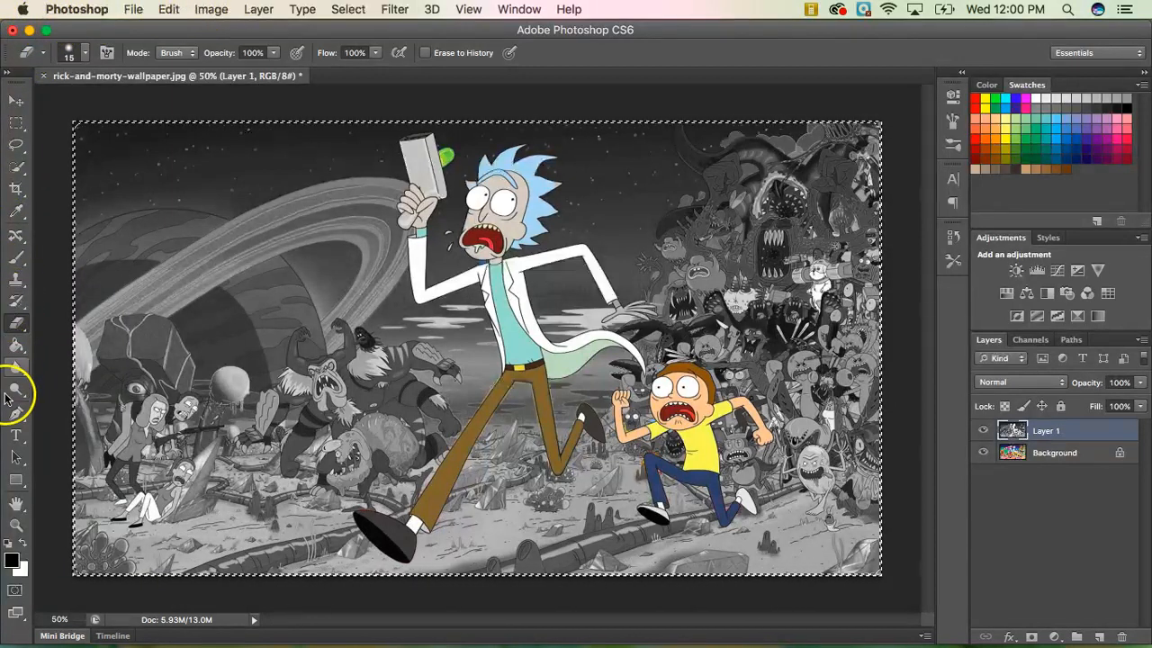
# Step: Fill the feathered border selection on Layer 1 with black and deselect it
pyautogui.click(15, 479)
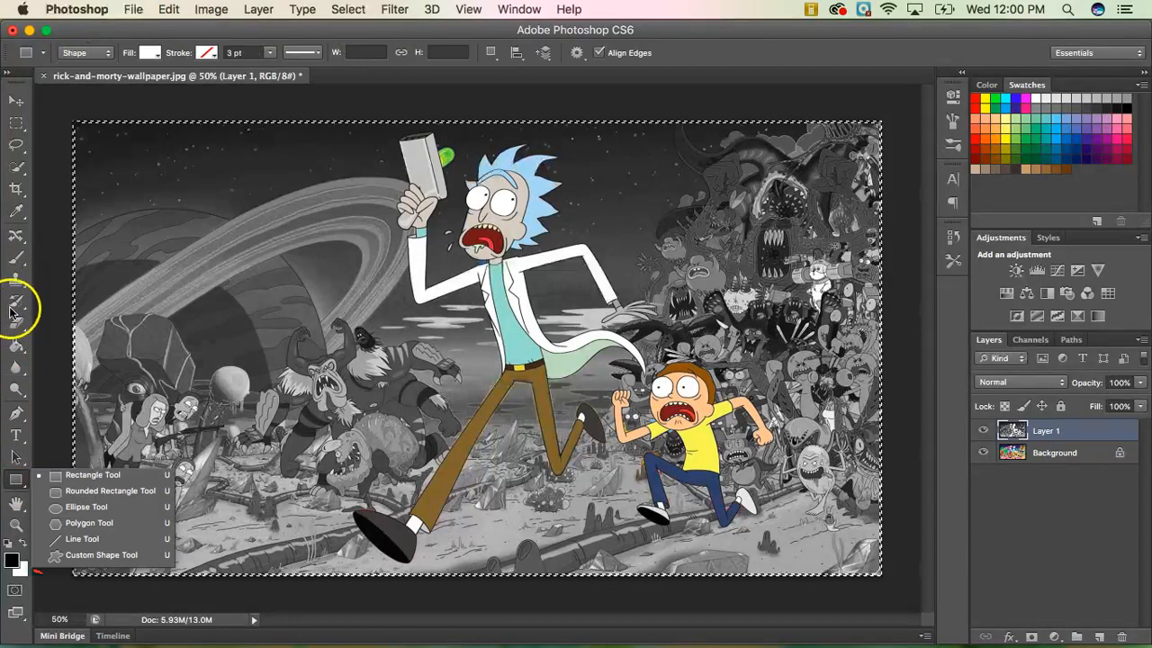
pyautogui.click(14, 350)
pyautogui.click(14, 350)
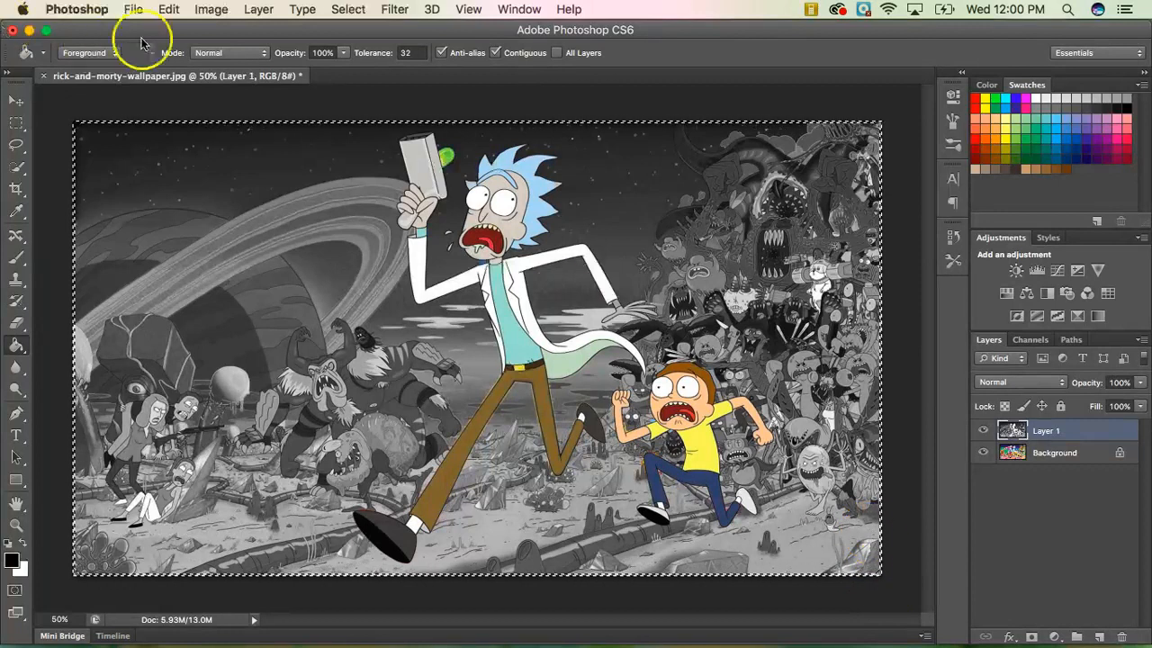
pyautogui.click(168, 10)
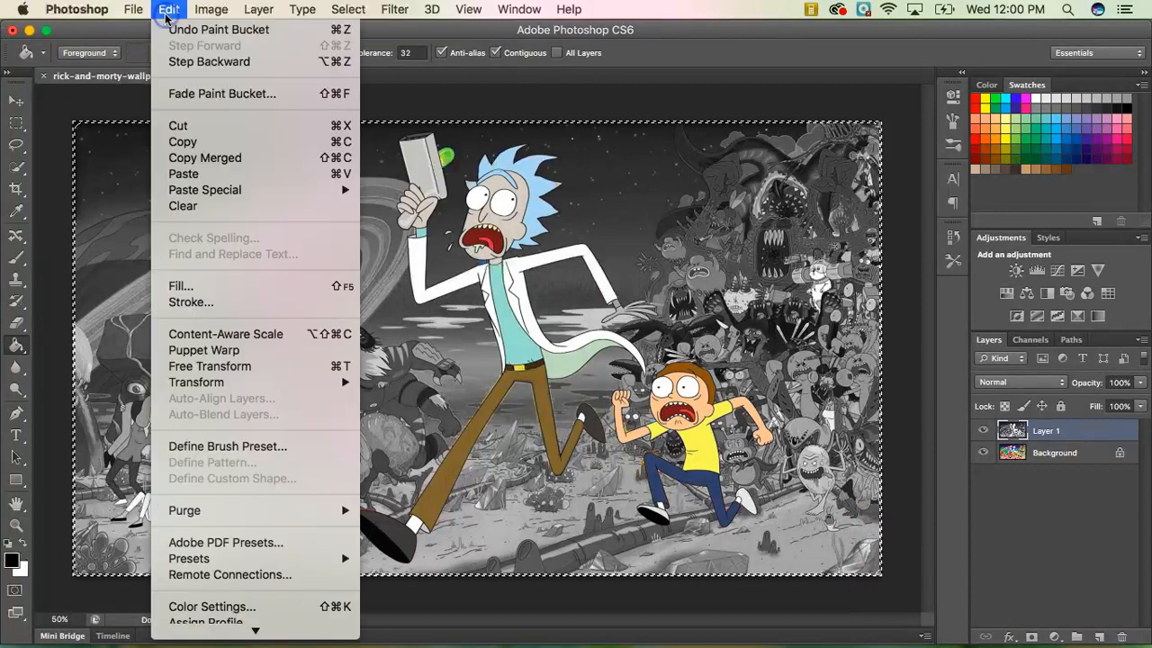
pyautogui.click(211, 288)
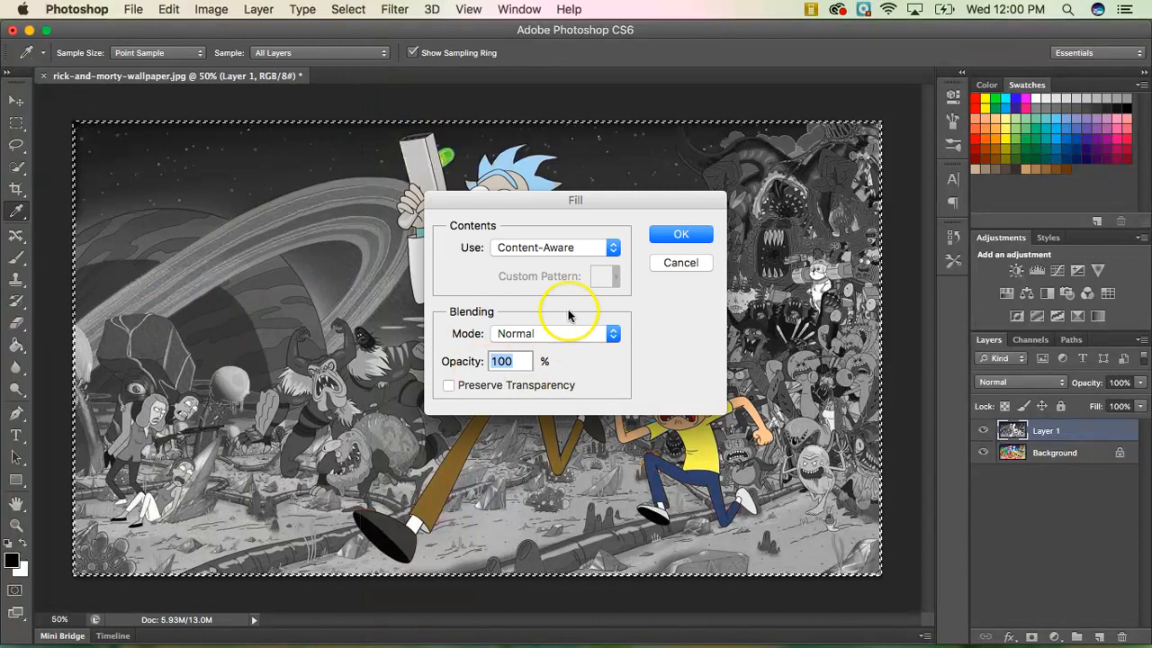
pyautogui.click(553, 248)
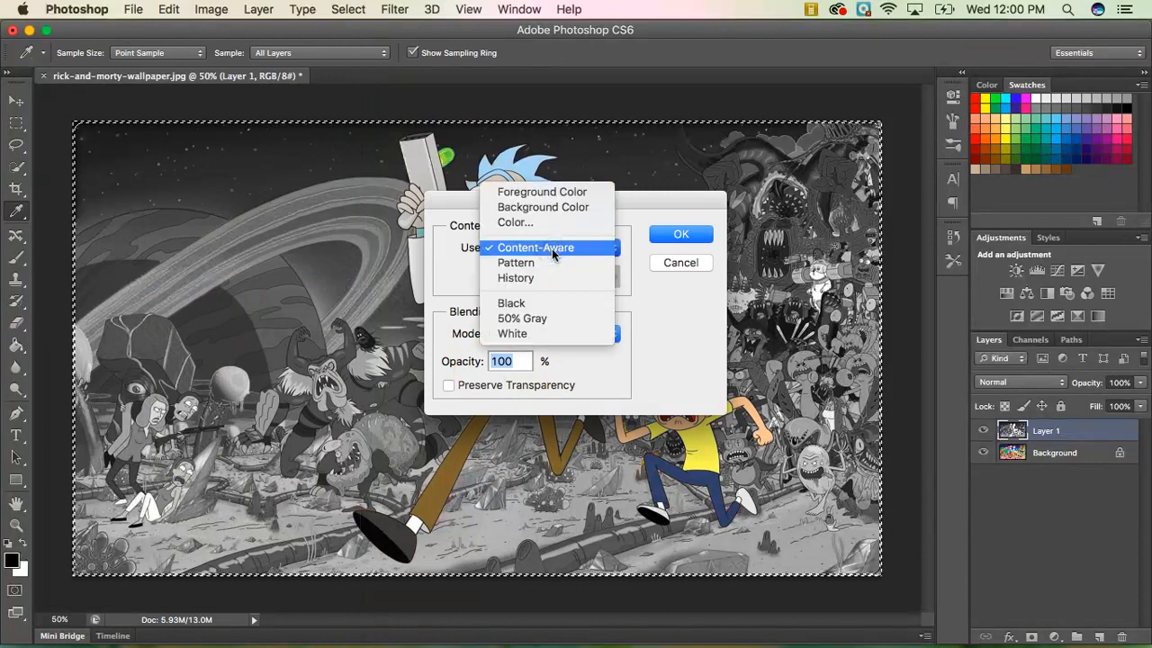
pyautogui.click(558, 303)
pyautogui.click(680, 235)
pyautogui.press('g')
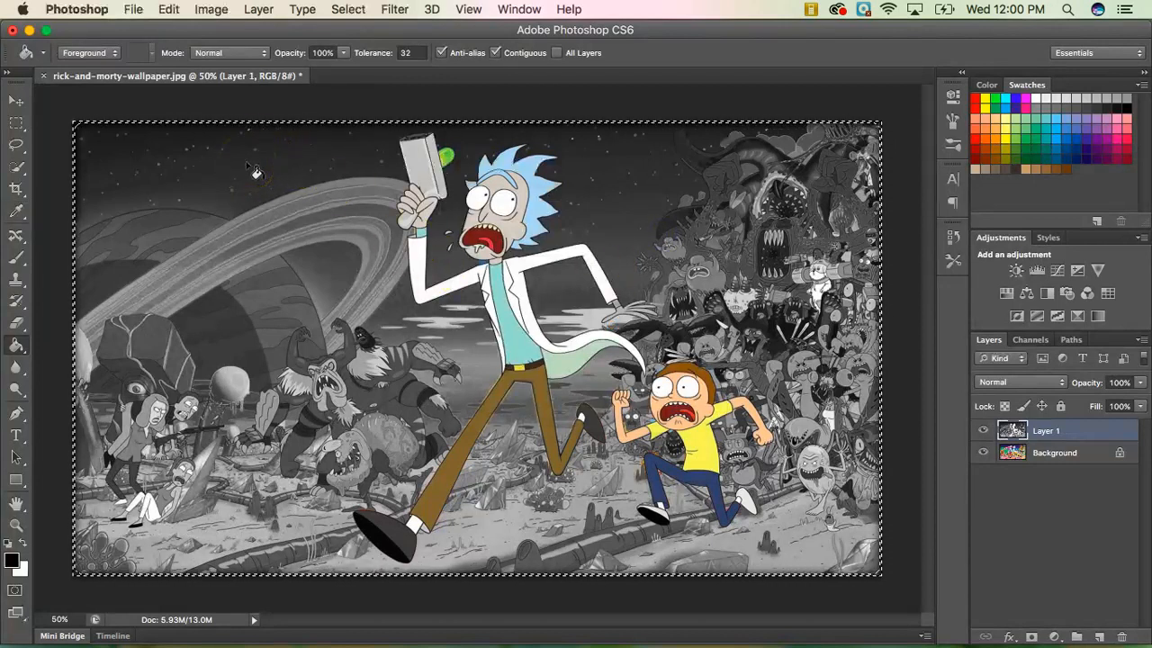
pyautogui.press('super+d')
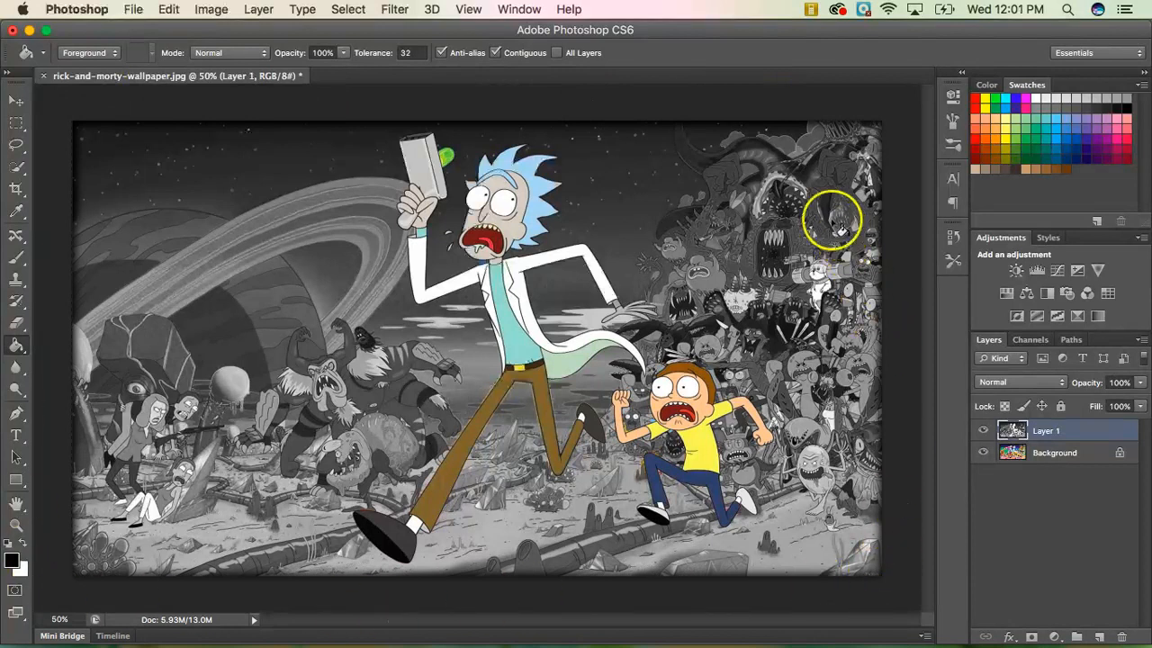
pyautogui.click(13, 101)
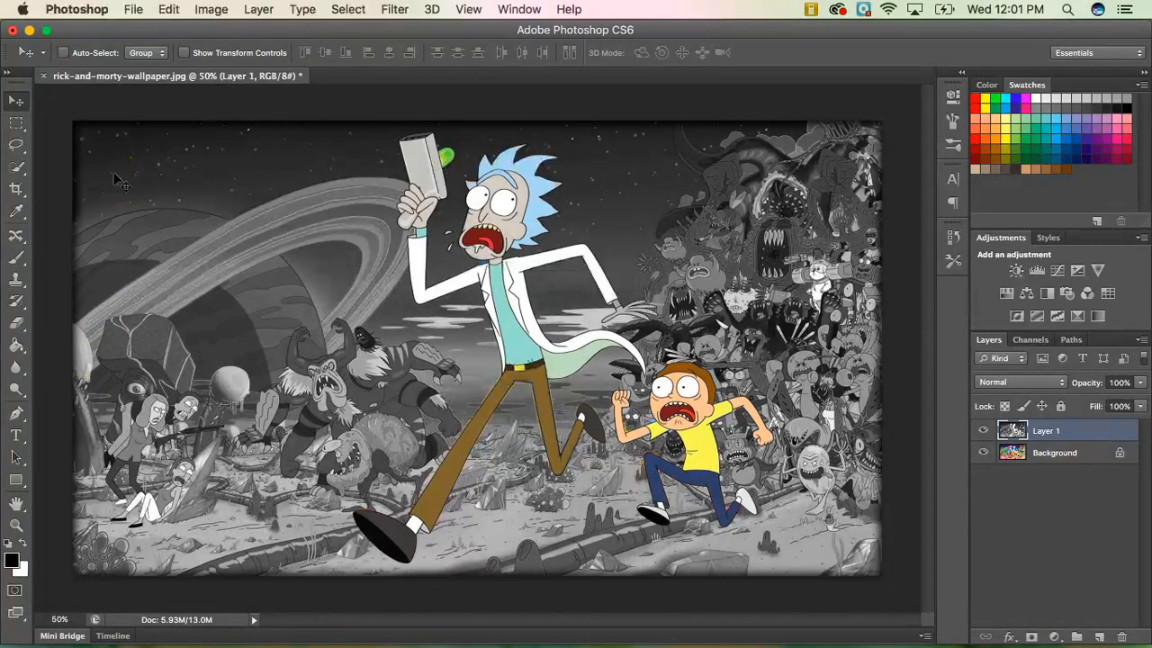
# Step: Save the layered image to the Desktop in Photoshop format as rick-and-morty-wallpaper.psd
pyautogui.click(133, 9)
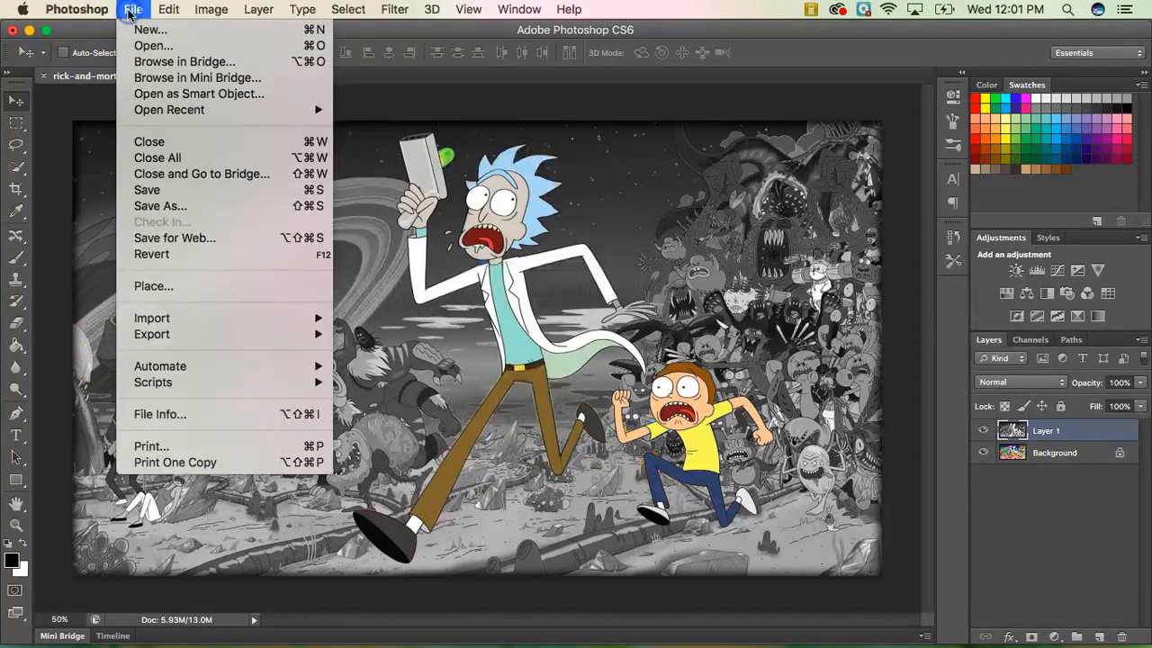
pyautogui.click(165, 192)
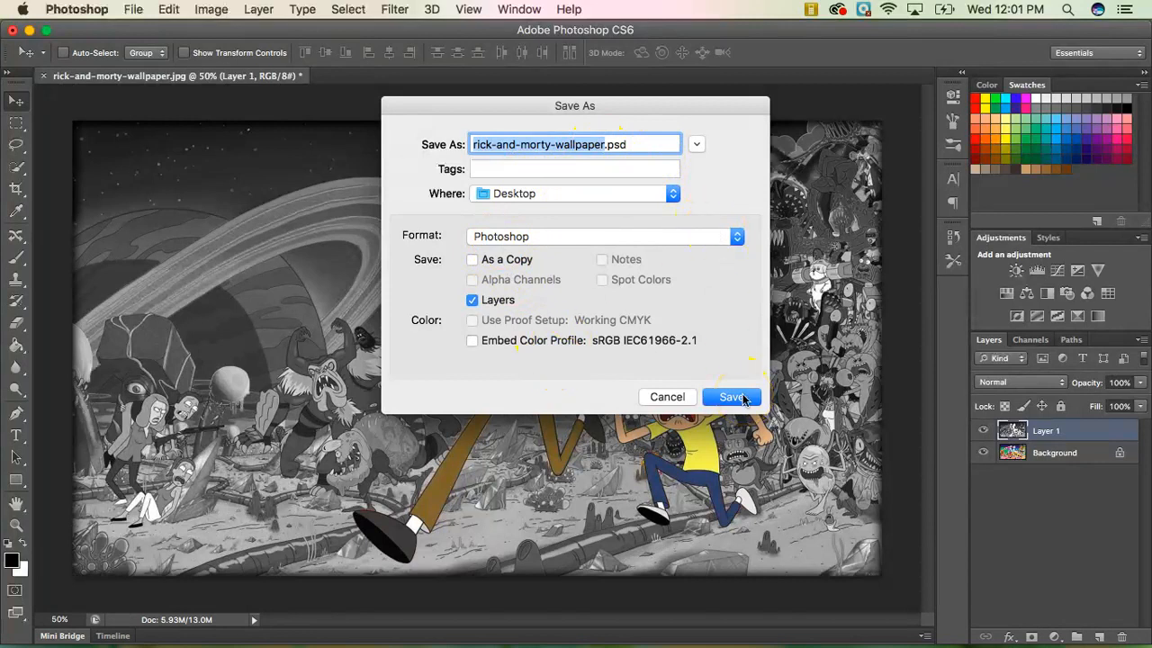
pyautogui.click(742, 399)
pyautogui.click(753, 264)
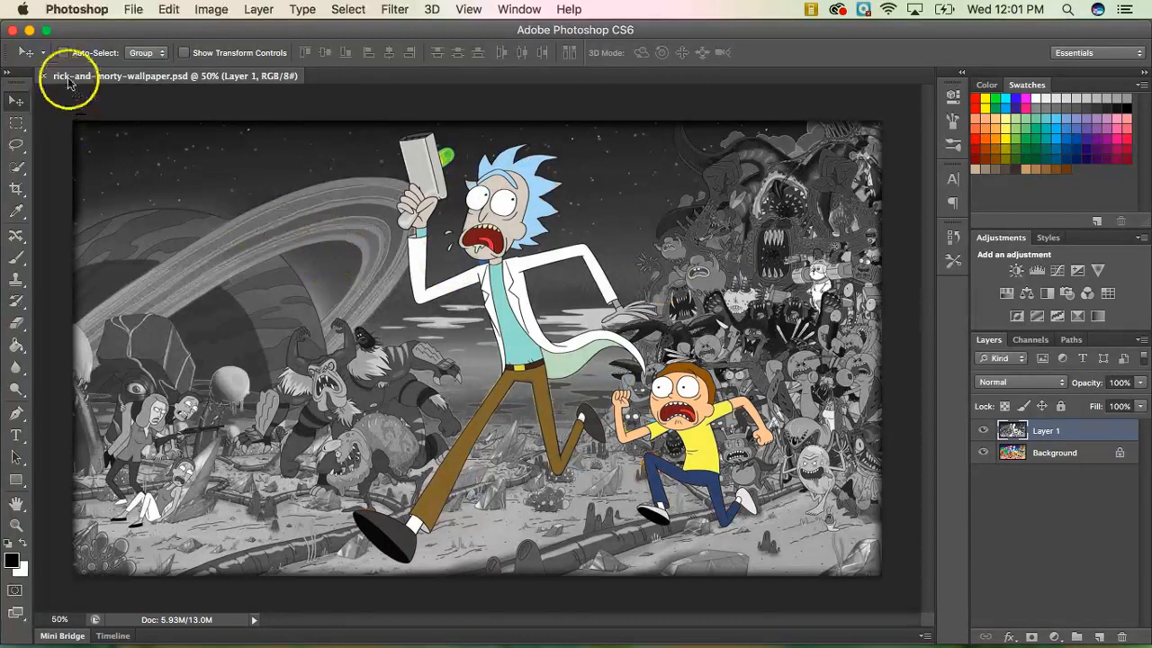
# Step: Save a JPEG copy as rick-and-morty-wallpaper.jpg on the Desktop, replacing the existing file, with quality 8 (High) and Baseline ("Standard") format
pyautogui.click(133, 10)
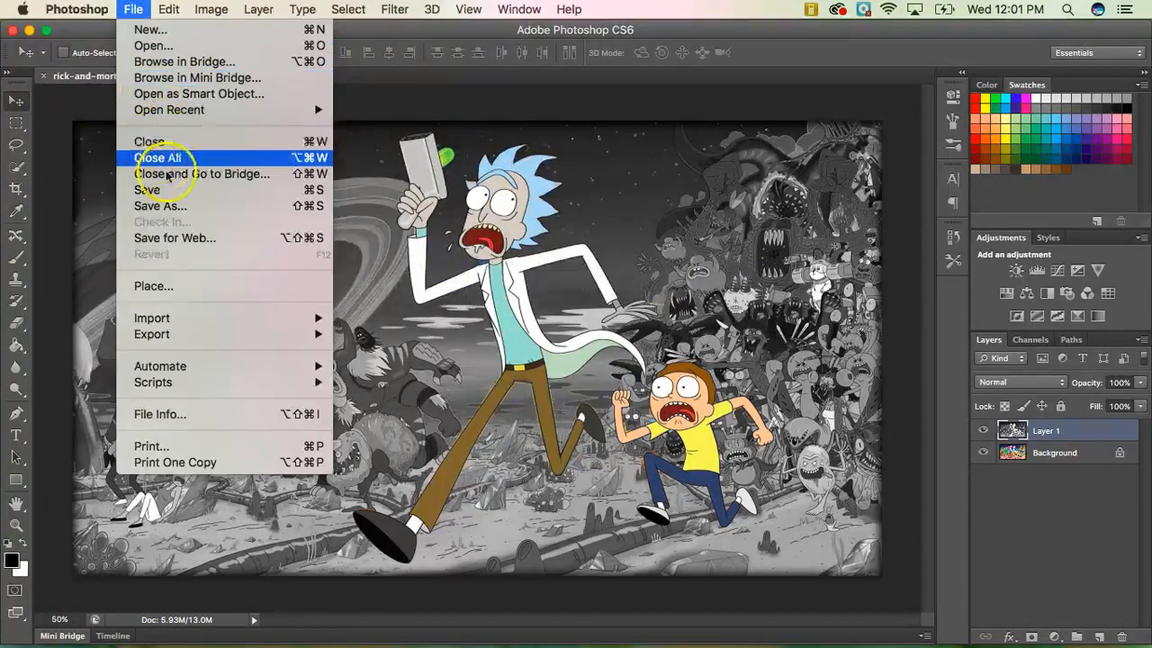
pyautogui.click(174, 207)
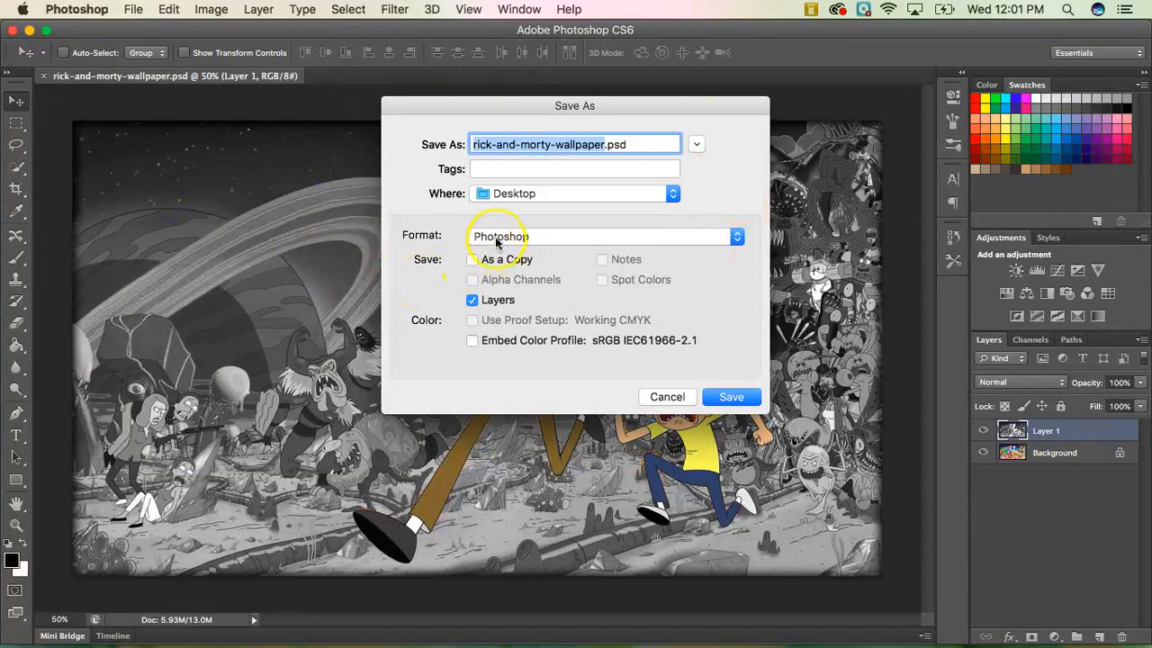
pyautogui.click(495, 235)
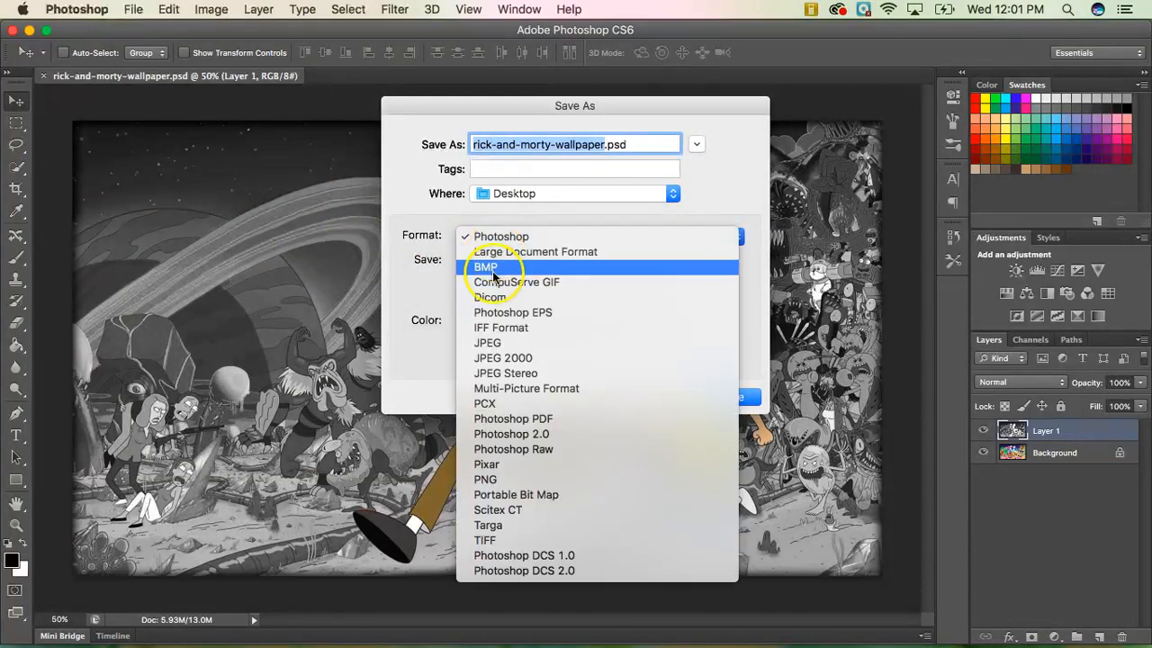
pyautogui.click(500, 343)
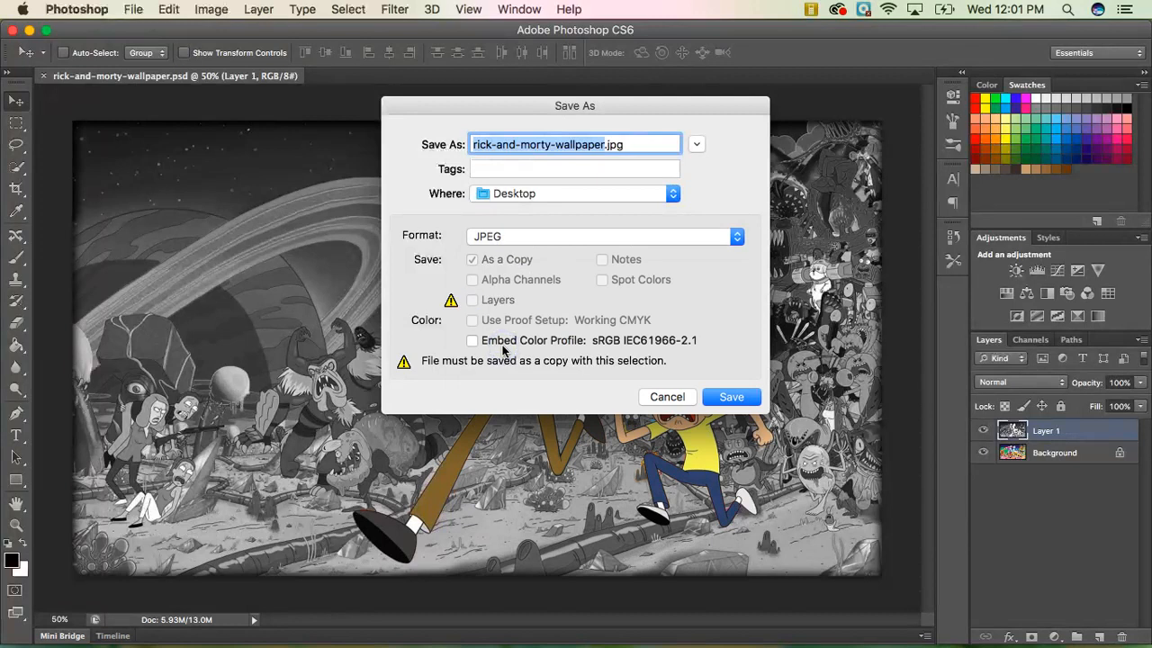
pyautogui.click(732, 398)
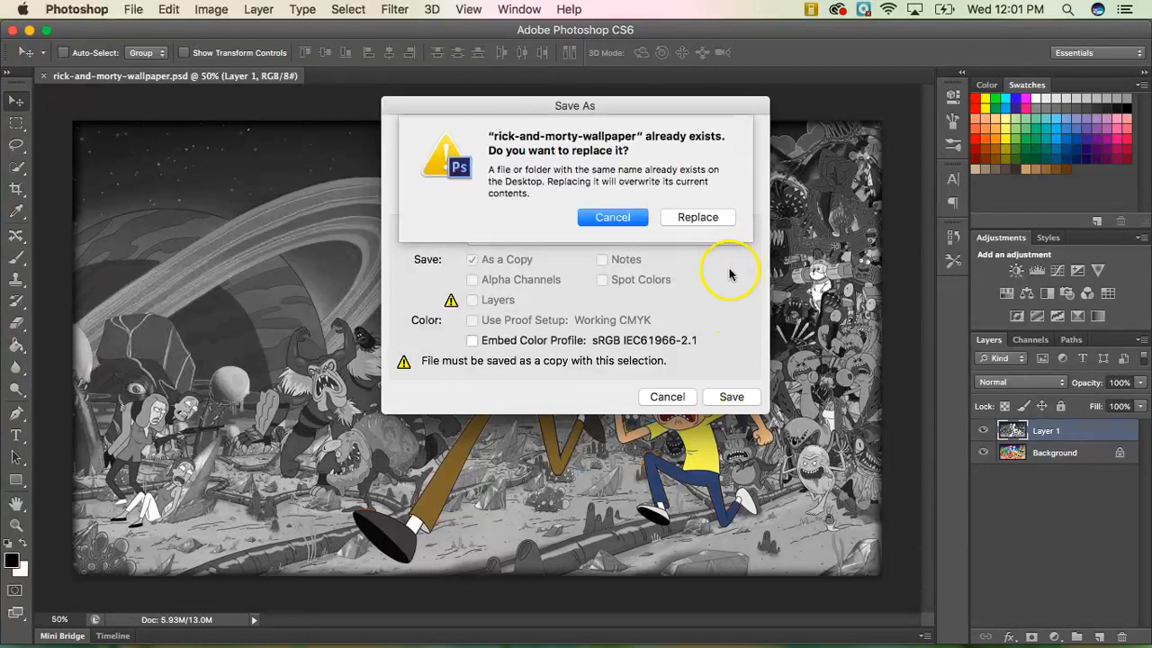
pyautogui.click(691, 220)
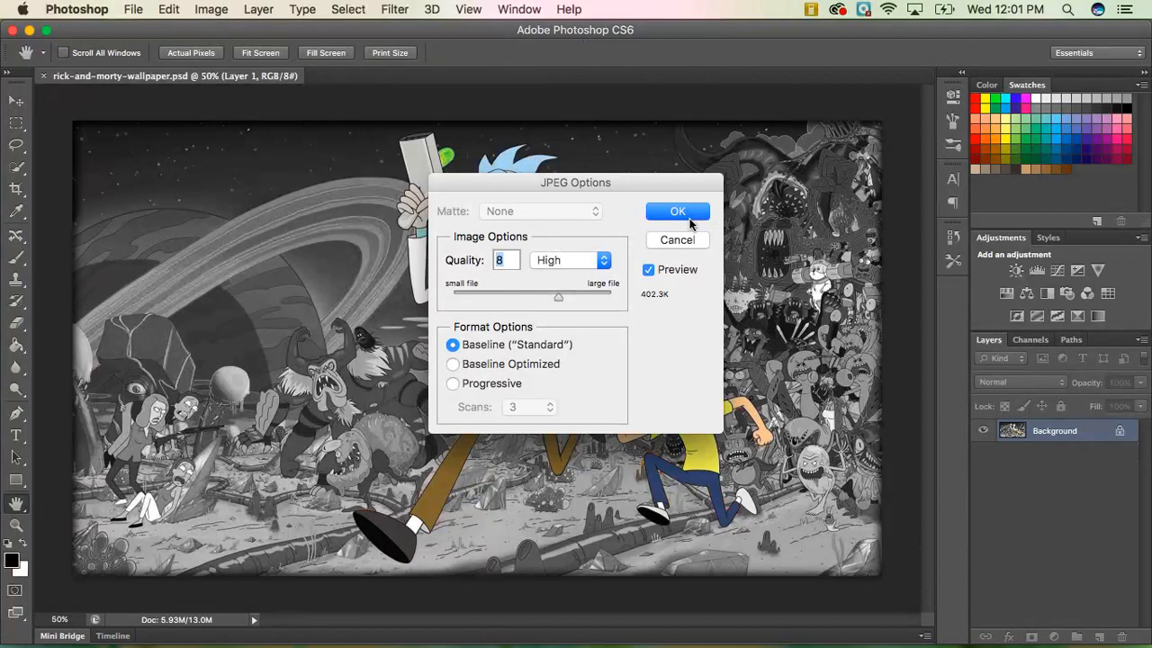
pyautogui.click(691, 213)
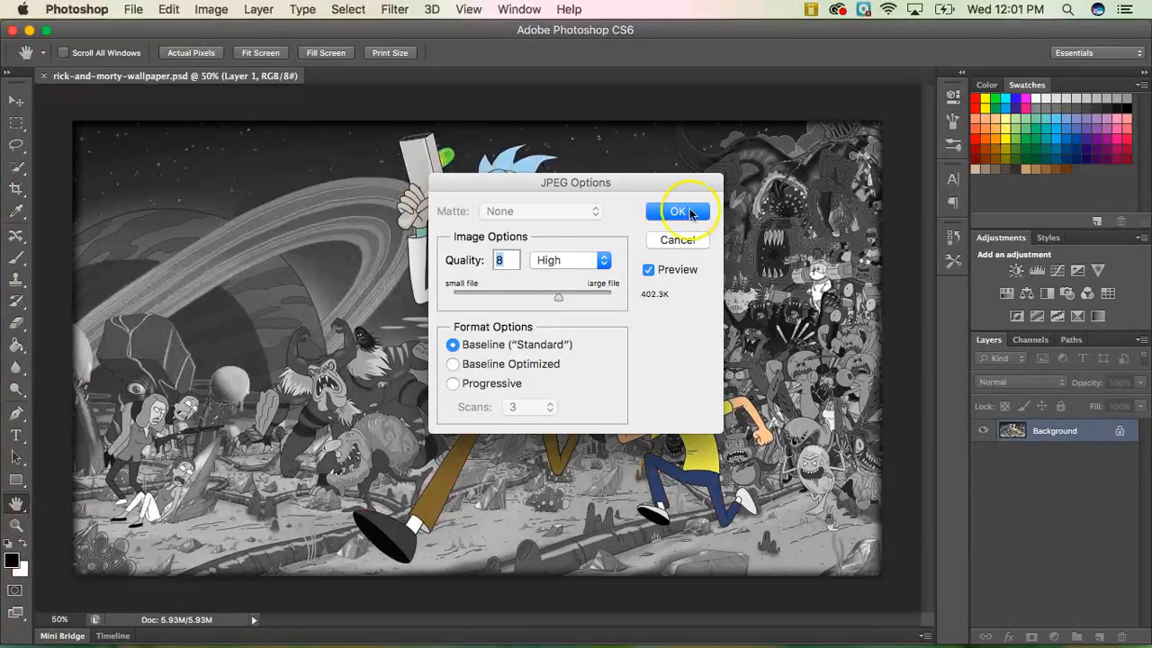